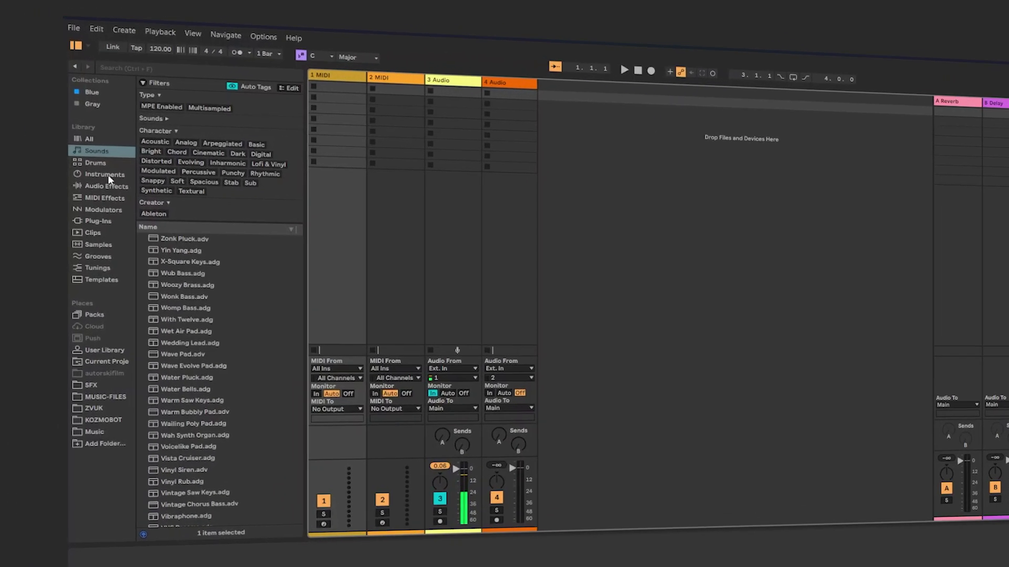
Step: Load Simpler from the Instruments browser onto MIDI track 1
left_click(32, 135)
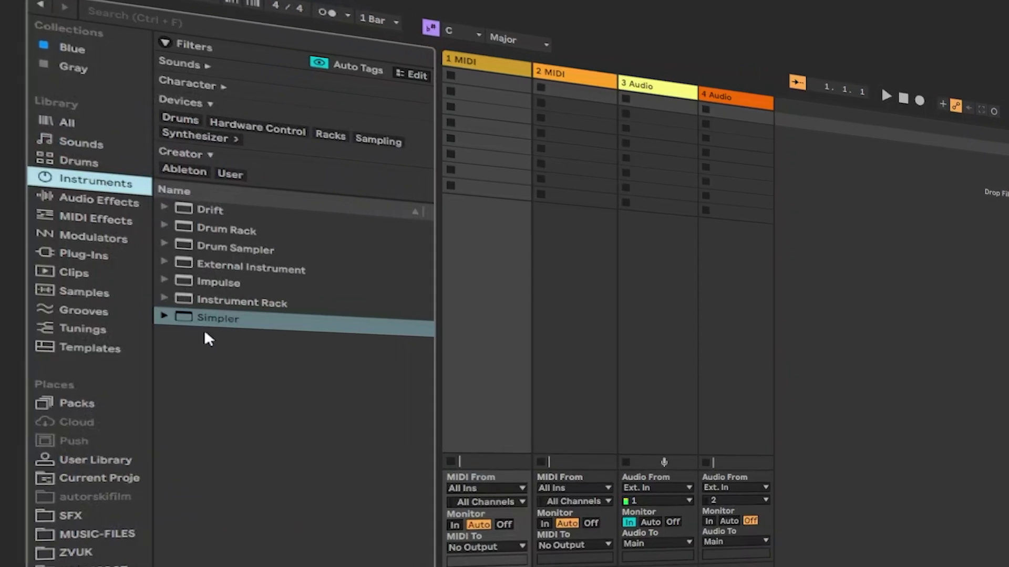
left_click(484, 72)
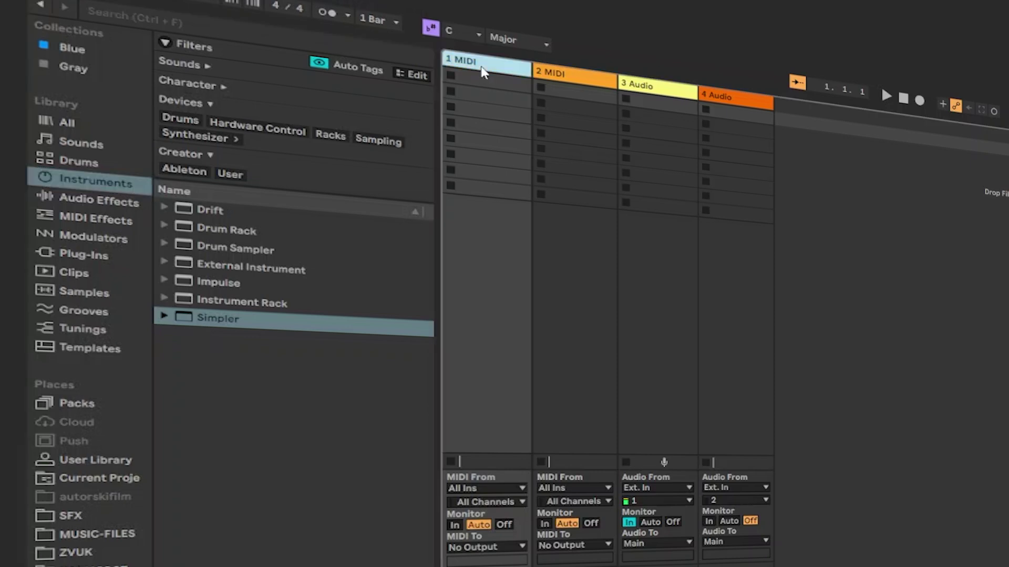
double_click(272, 323)
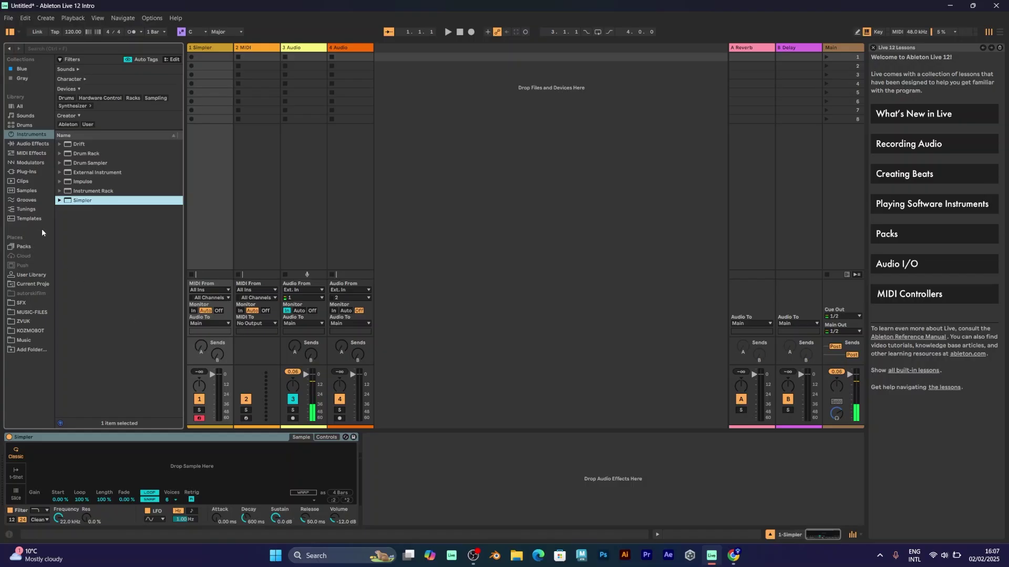
Step: In Samples, drop the Kick tag for the Bass tag and load 808 Oracle 13 into Simpler
left_click(42, 190)
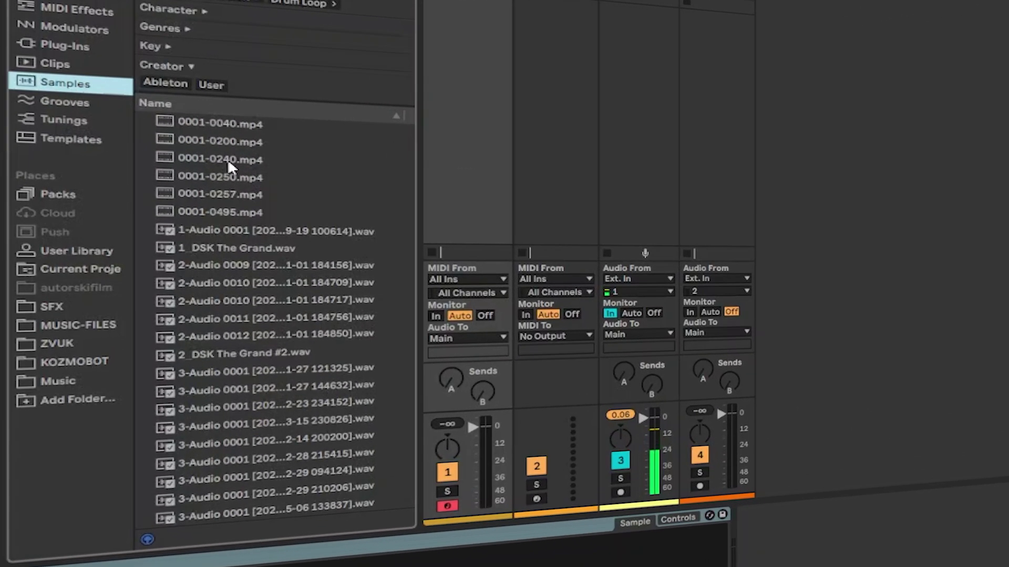
scroll(123, 272, "down", 2)
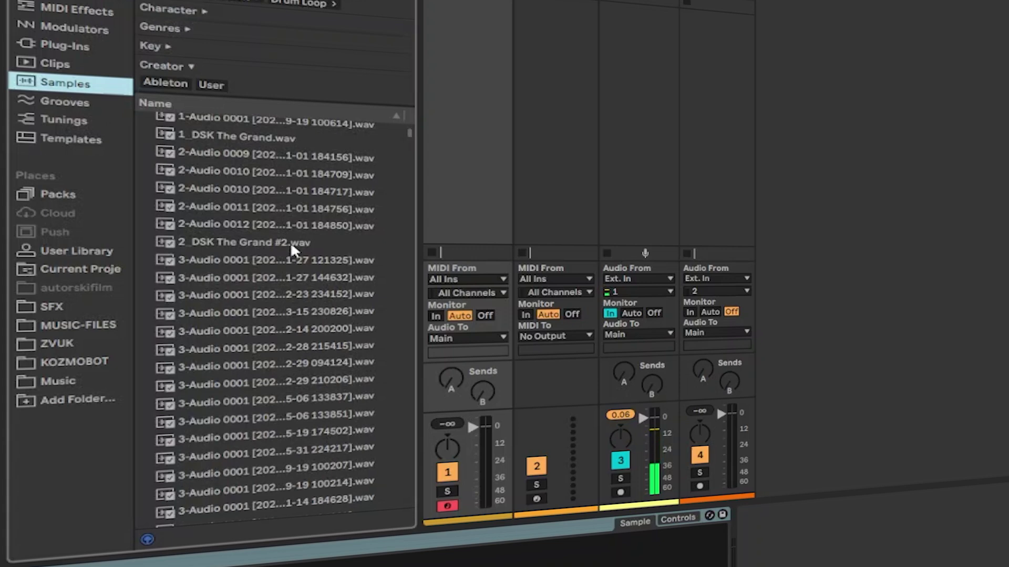
scroll(291, 248, "down", 12)
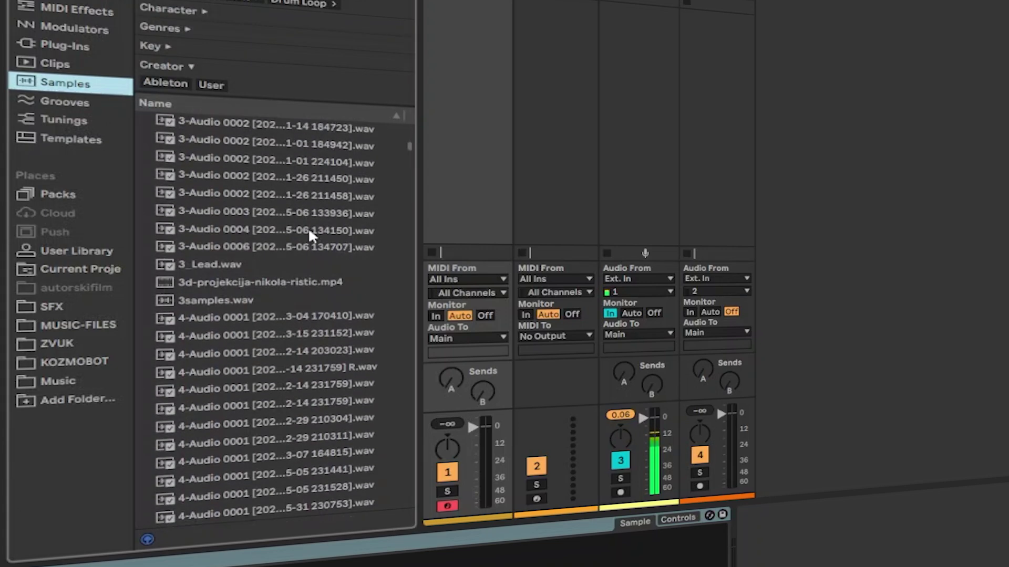
scroll(309, 237, "down", 3)
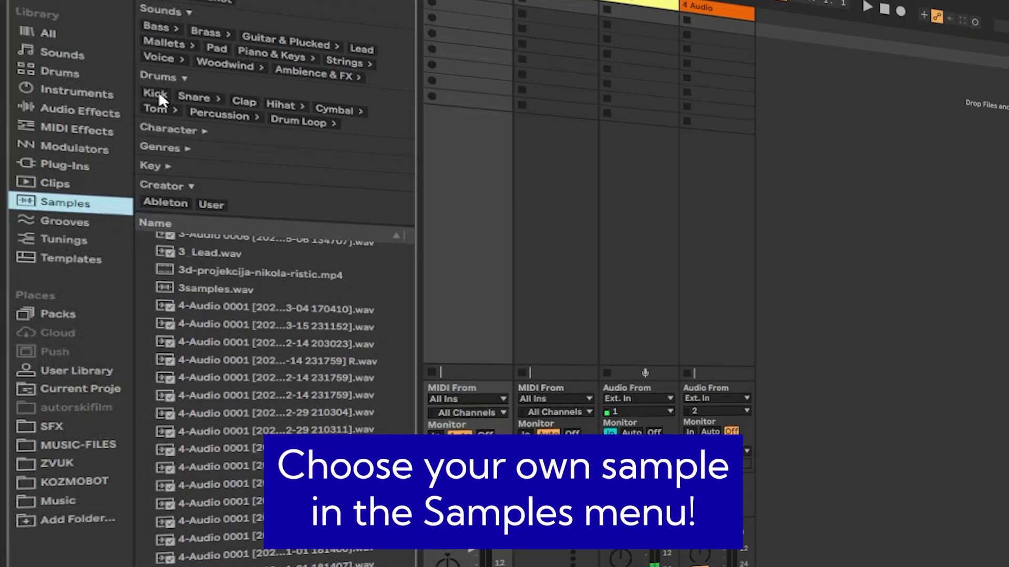
left_click(159, 91)
left_click(157, 92)
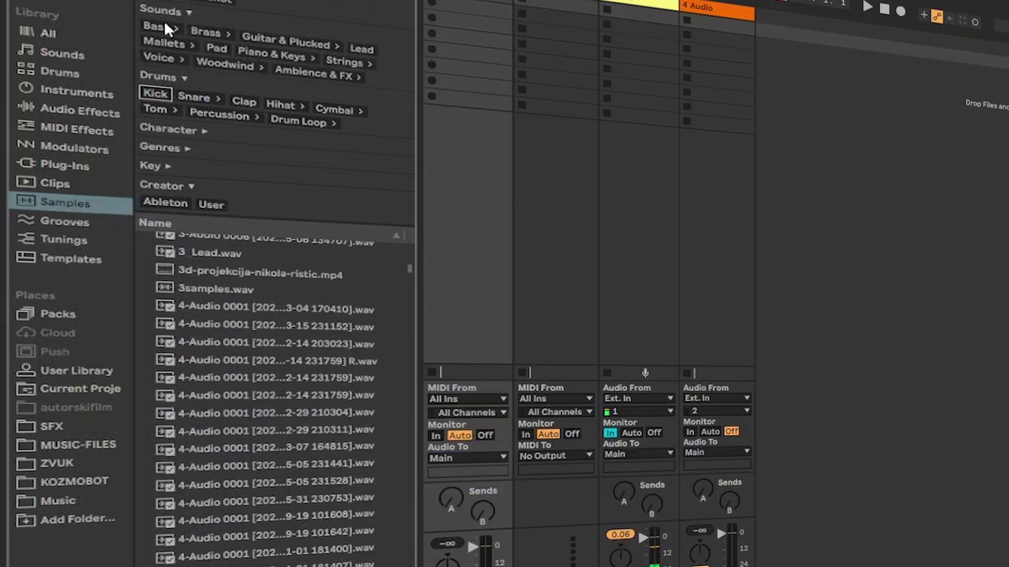
left_click(163, 24)
scroll(332, 435, "down", 10)
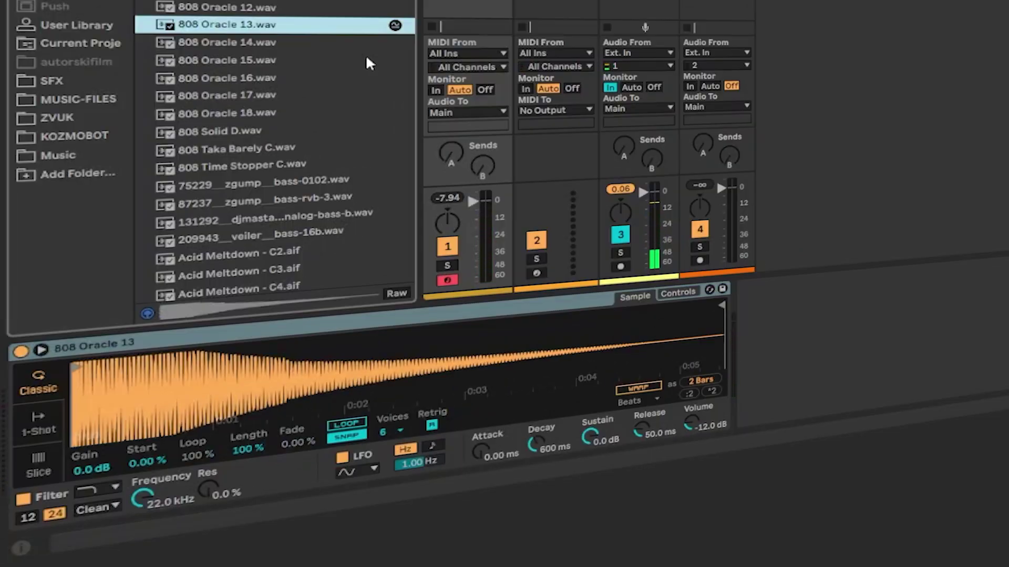
scroll(362, 58, "down", 3)
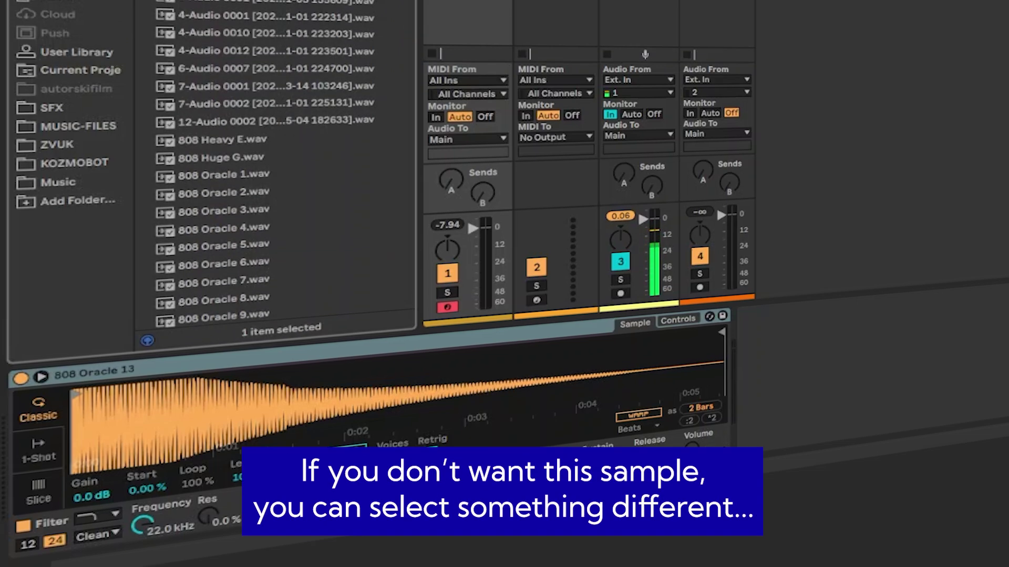
Step: Try the Pad, Strings, Voice (Solo Voice) and Bass sample filters
left_click(216, 161)
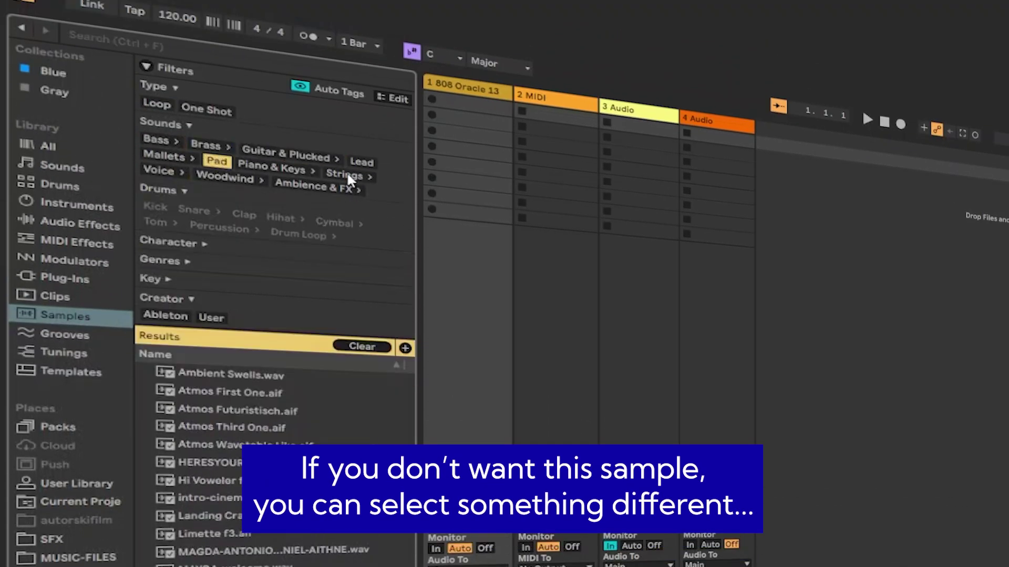
left_click(344, 174)
left_click(159, 173)
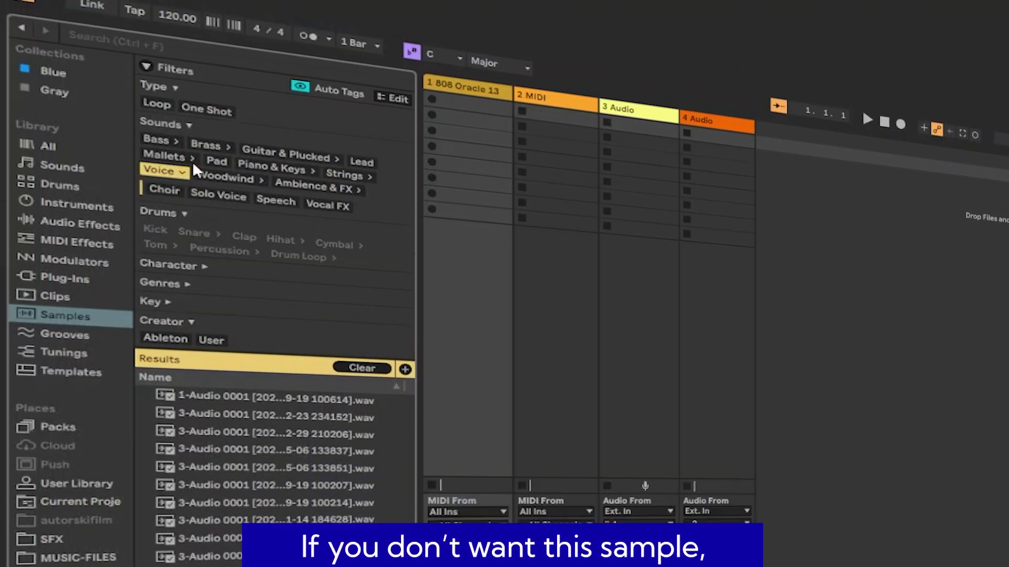
left_click(215, 190)
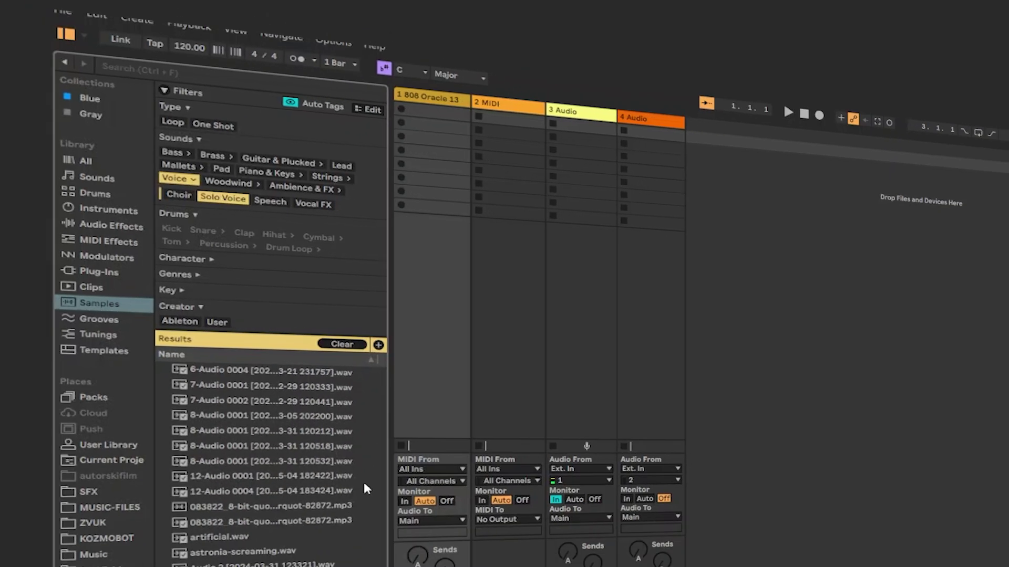
scroll(384, 517, "down", 5)
left_click(85, 108)
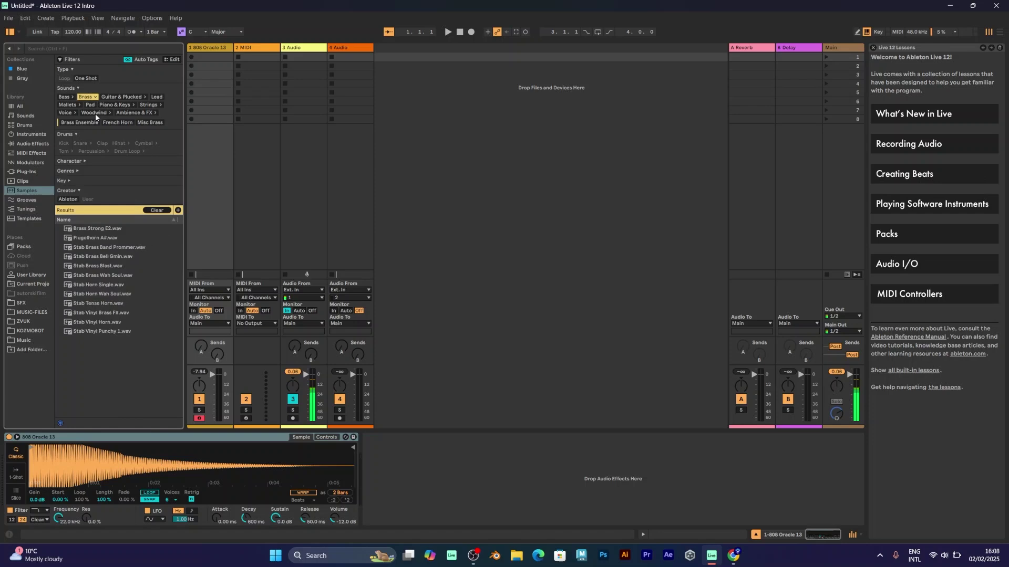
Step: Filter to Guitar & Plucked and load Guitar Acoustic C3.aif into Simpler
left_click(121, 96)
scroll(156, 347, "down", 5)
scroll(155, 347, "down", 5)
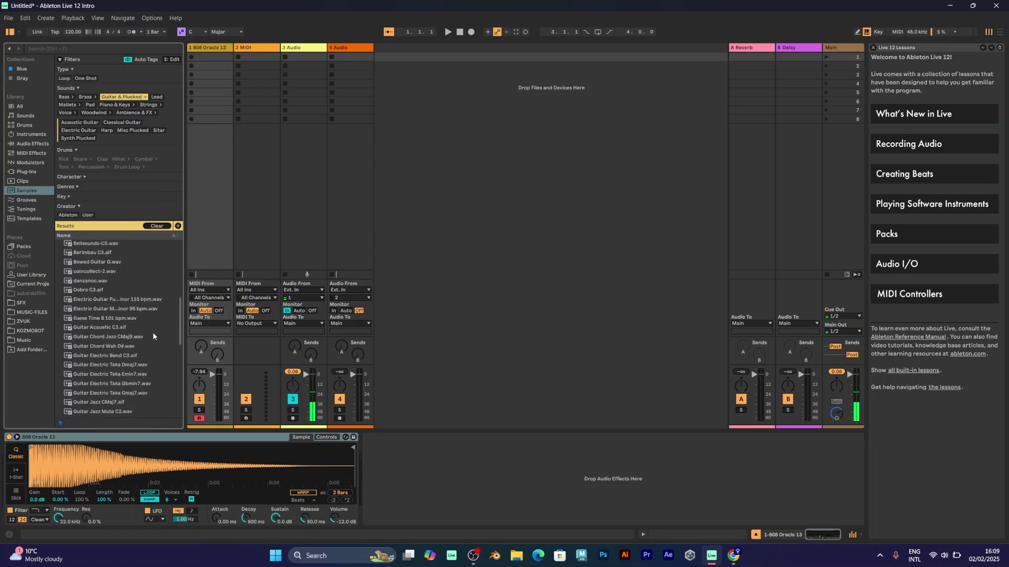
double_click(148, 328)
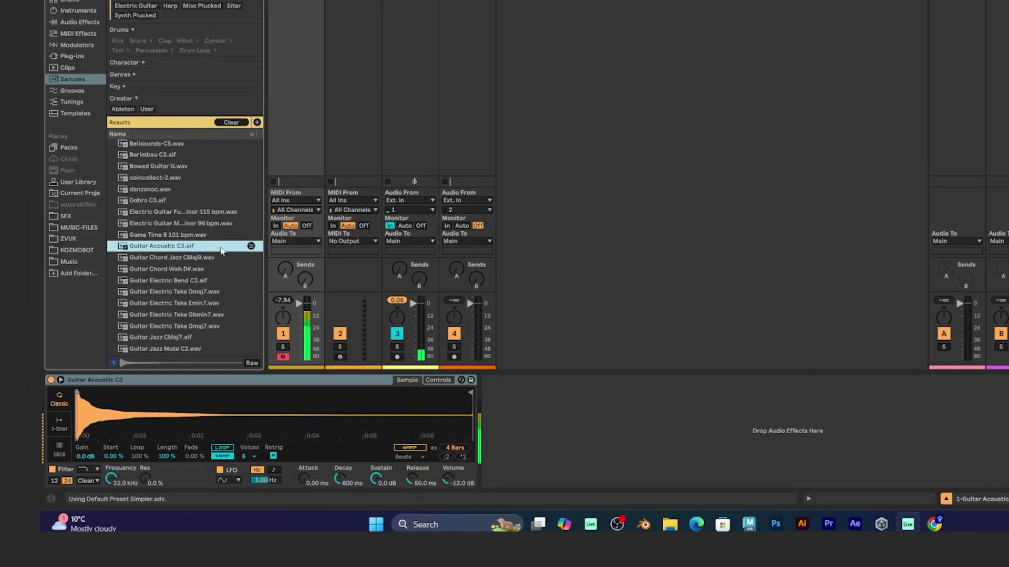
Step: Audition Guitar Acoustic C3 with the Z and A keys, then switch Simpler to 1-Shot mode
key("z")
key("a")
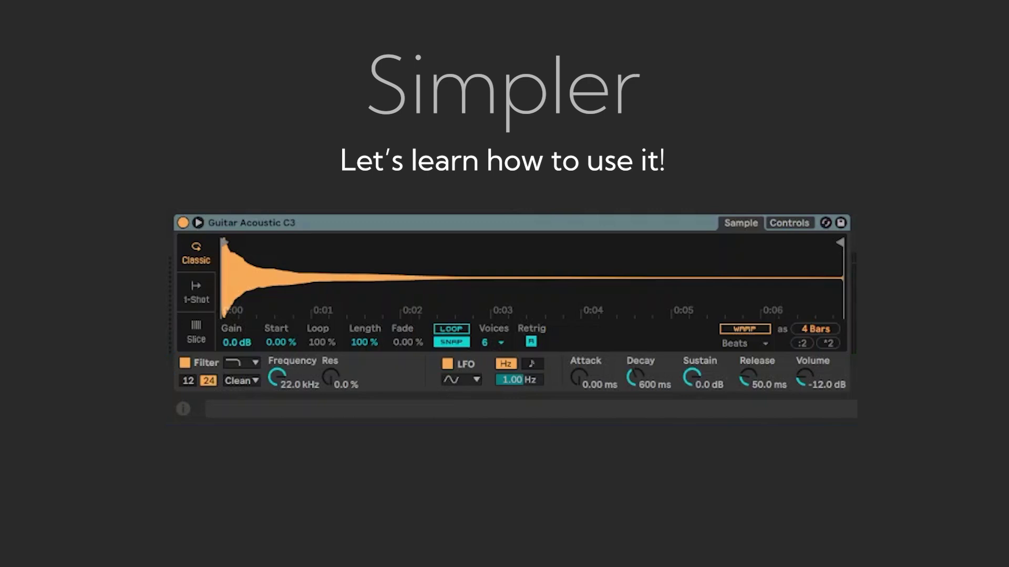
key("a")
key("a")
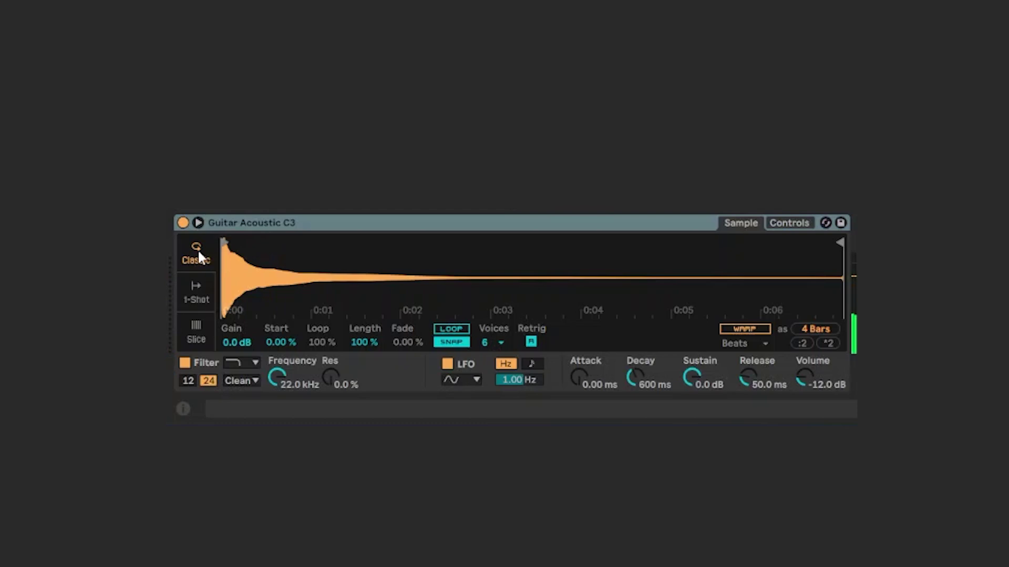
left_click(200, 303)
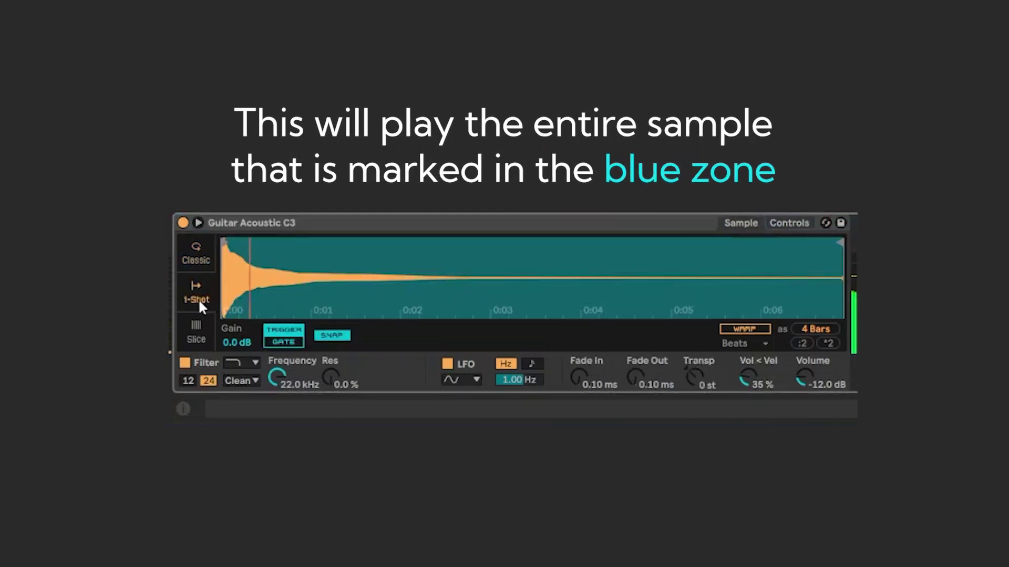
Step: Switch Simpler to Slice mode, load Guitar Chord Wah D#.wav, and nudge a slice point earlier
left_click(197, 328)
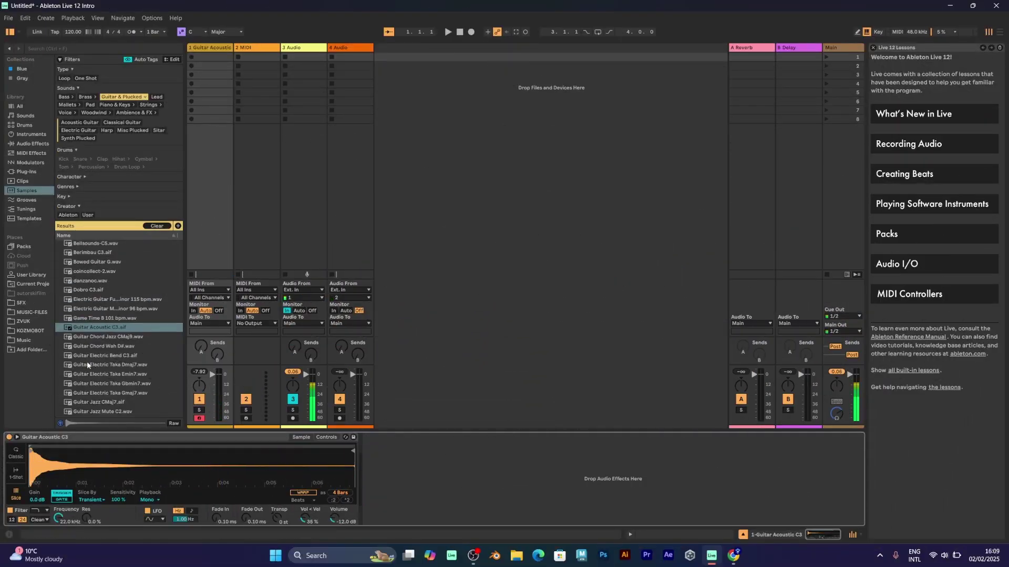
left_click_drag(90, 347, 217, 470)
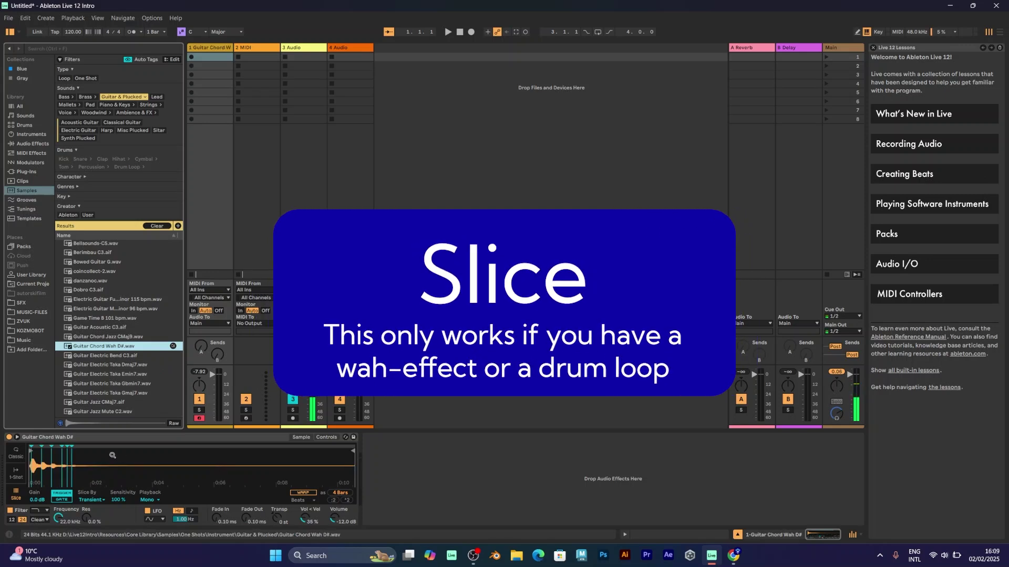
left_click(119, 354)
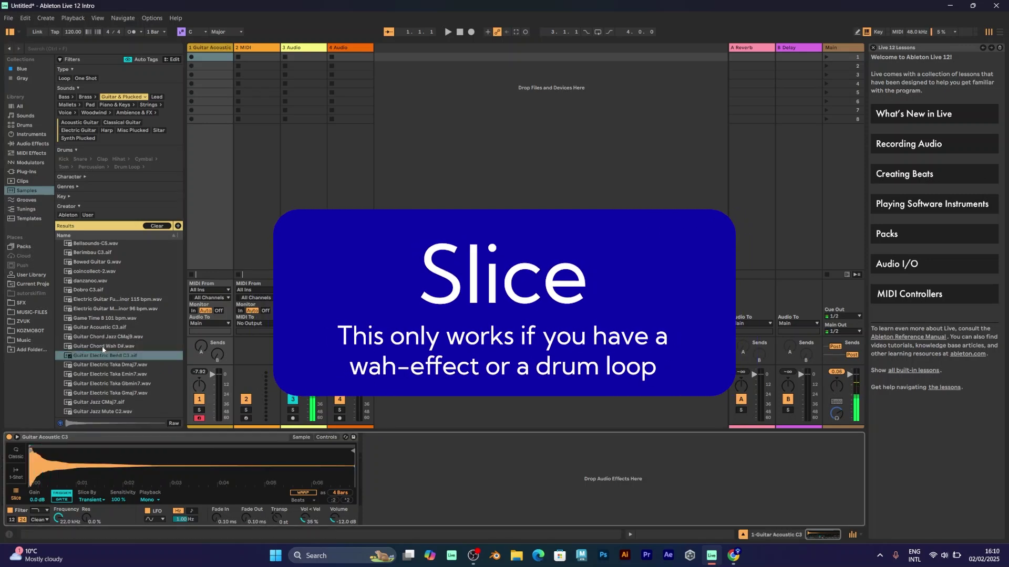
left_click_drag(96, 347, 134, 473)
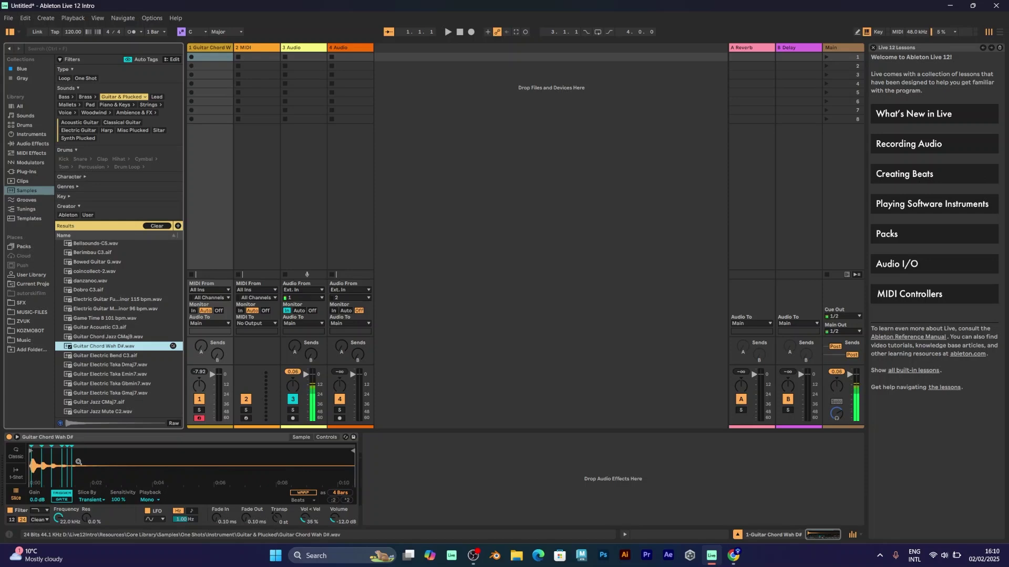
left_click_drag(43, 447, 40, 449)
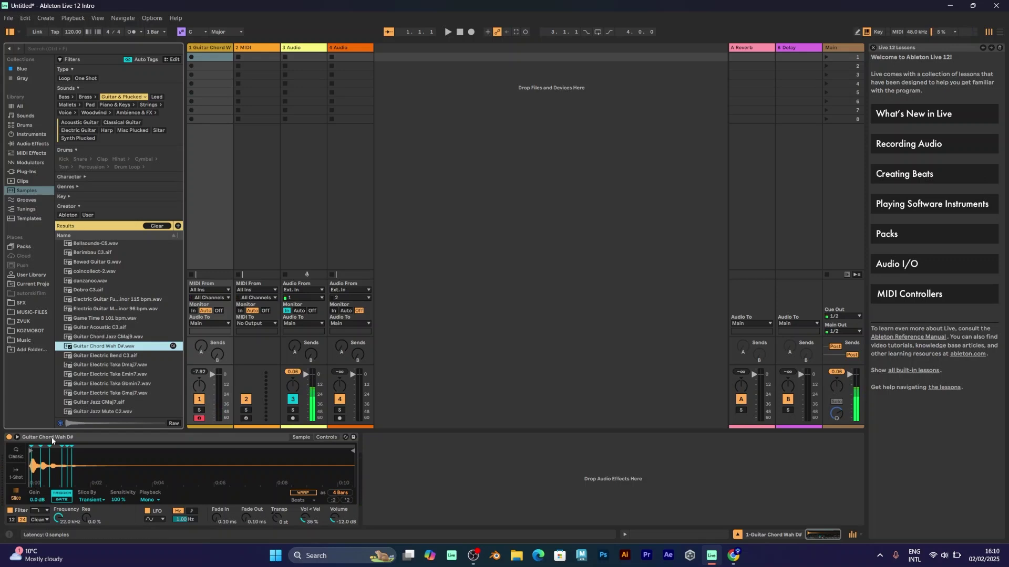
Step: Drop the keyboard octave to C0–D1 and trigger the slices with the L and K keys
key("z")
key("l")
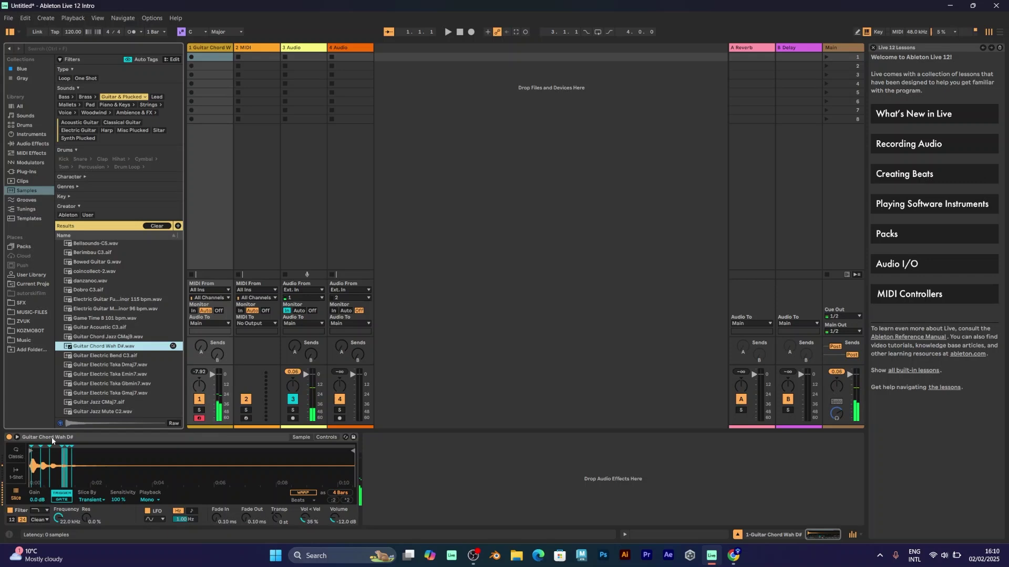
key("k")
key("l")
key("k")
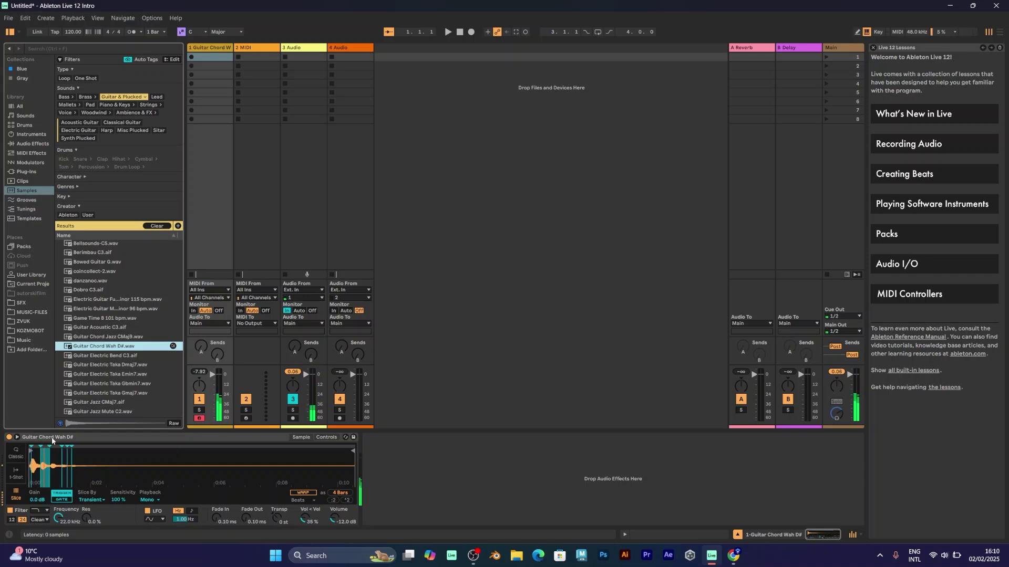
key("l")
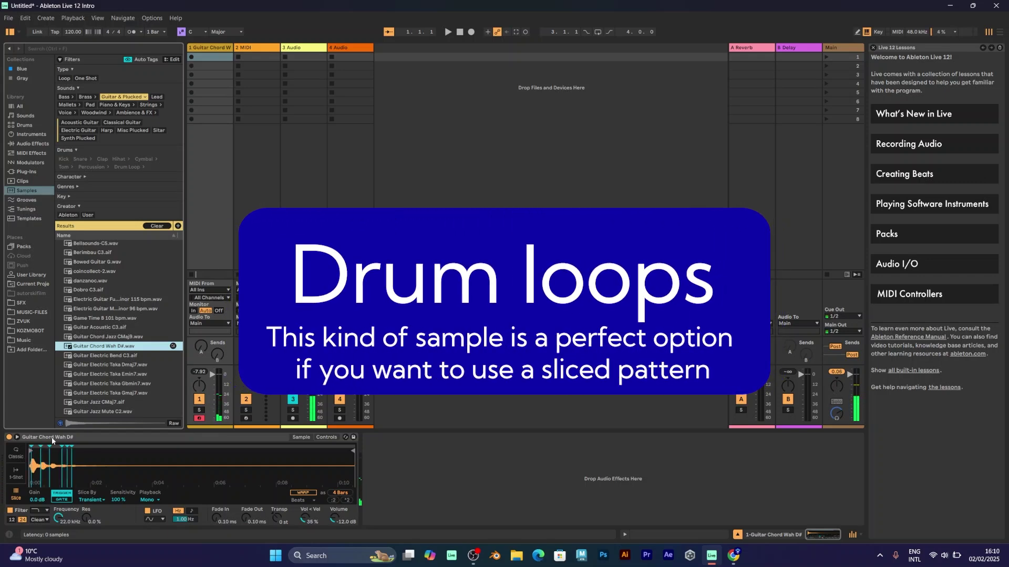
Step: Try Guitar Loop Abmin 160 bpm sliced via the Loop filter, then undo twice back to Guitar Acoustic C3
scroll(108, 340, "down", 3)
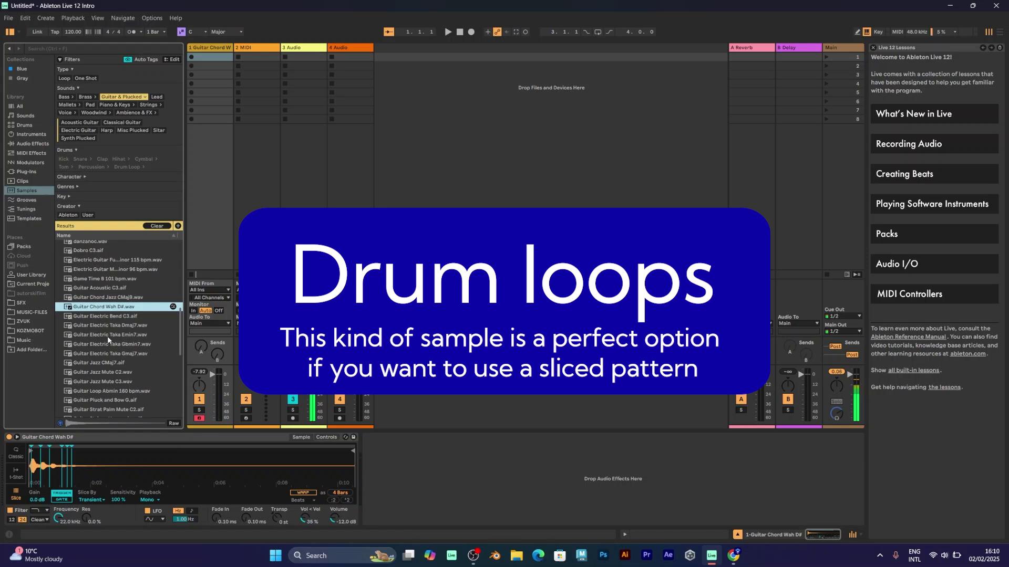
left_click(64, 78)
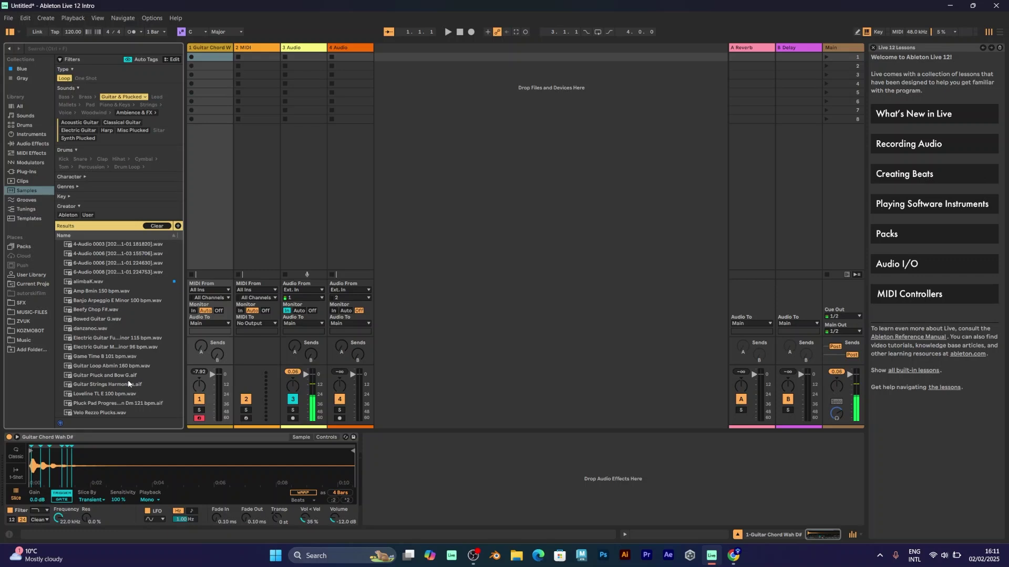
double_click(115, 366)
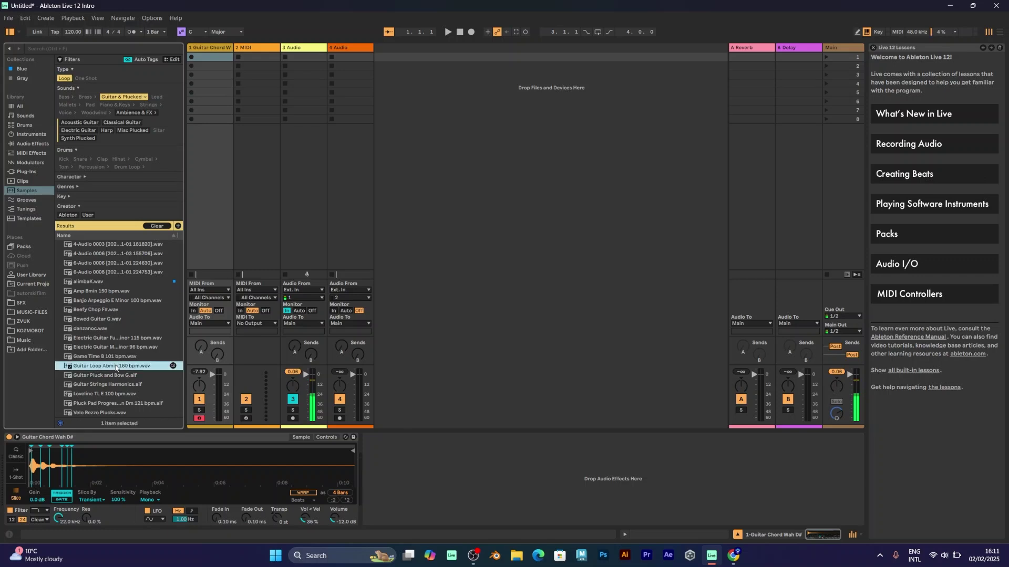
left_click(16, 493)
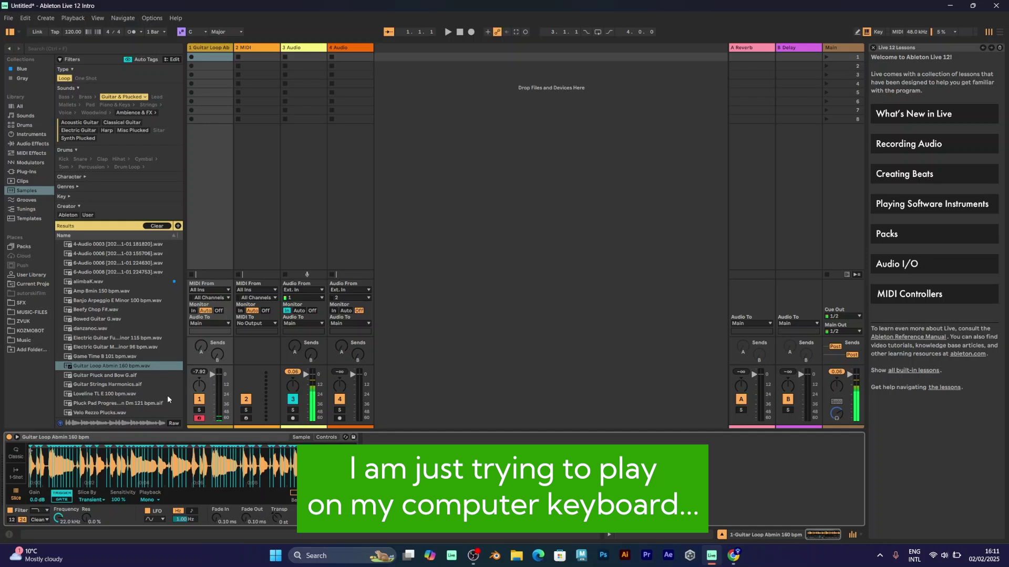
key("ctrl+z")
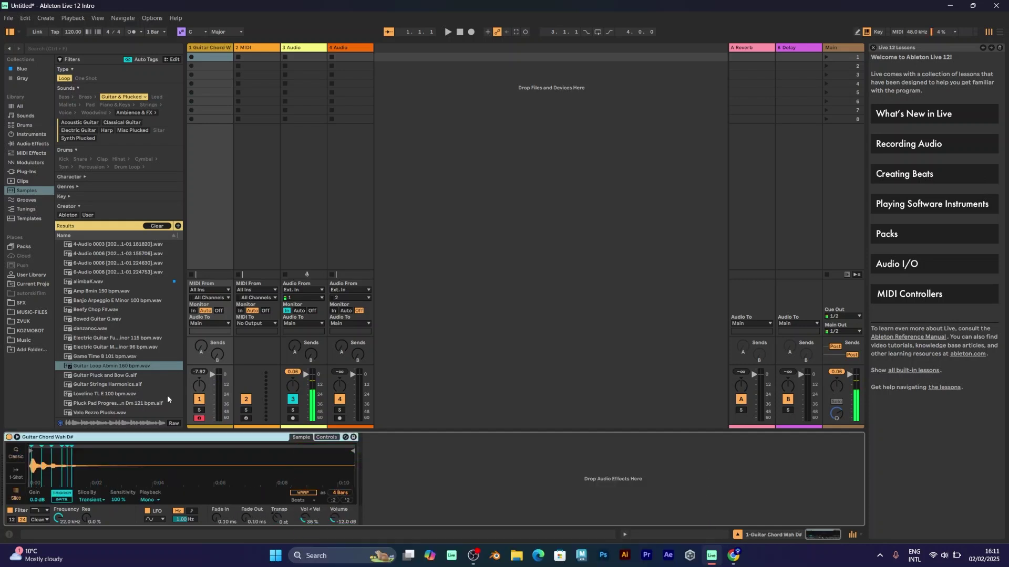
key("ctrl+z")
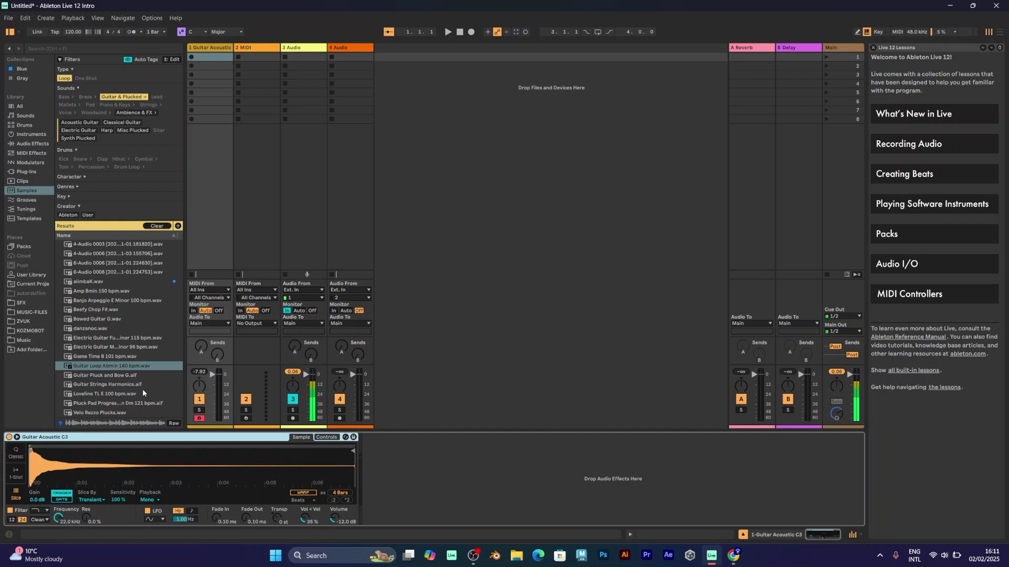
Step: Clear the Guitar & Plucked and Loop filter tags, and switch Simpler to Classic, then back to Slice
left_click(112, 96)
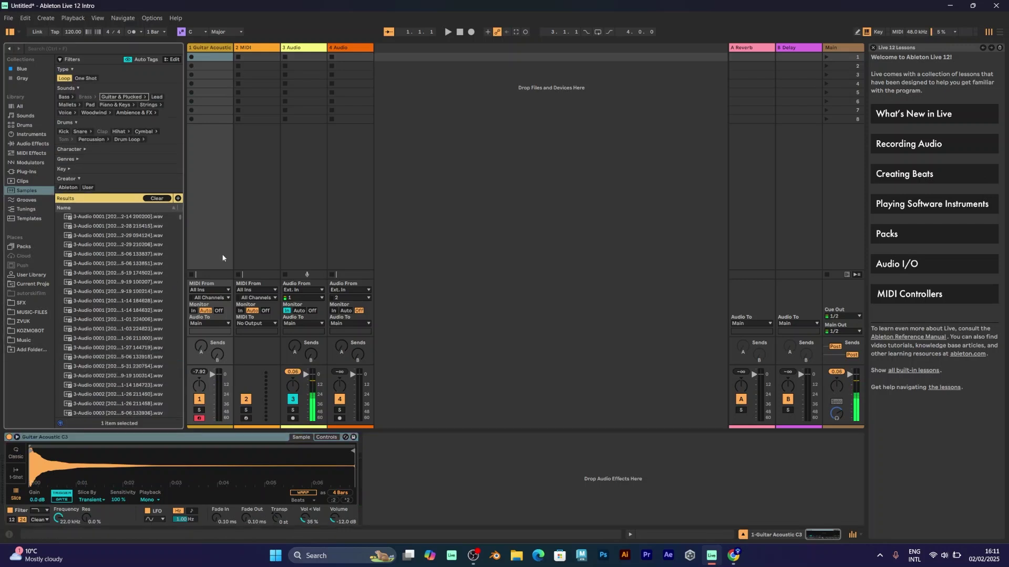
left_click(64, 78)
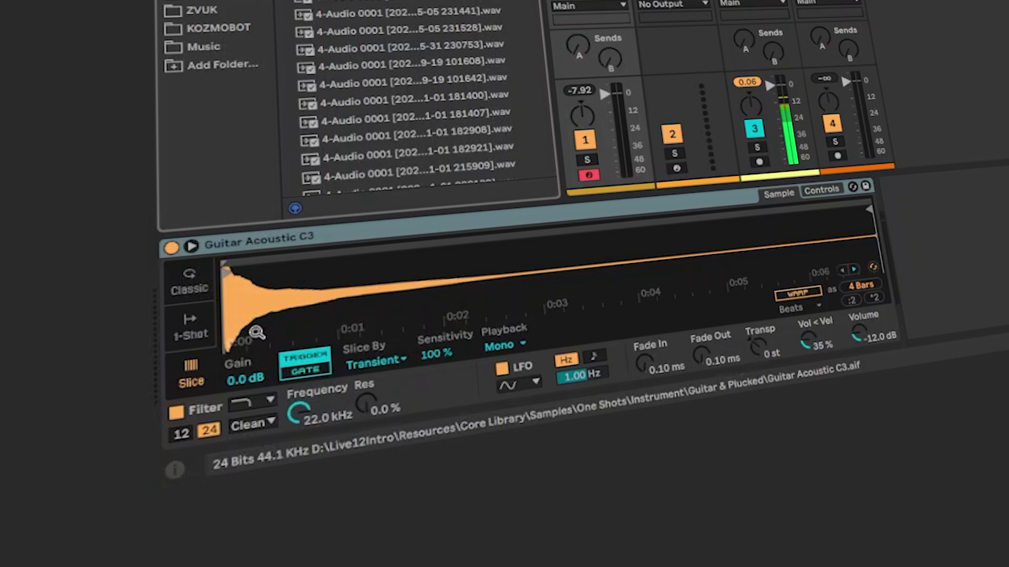
left_click(192, 289)
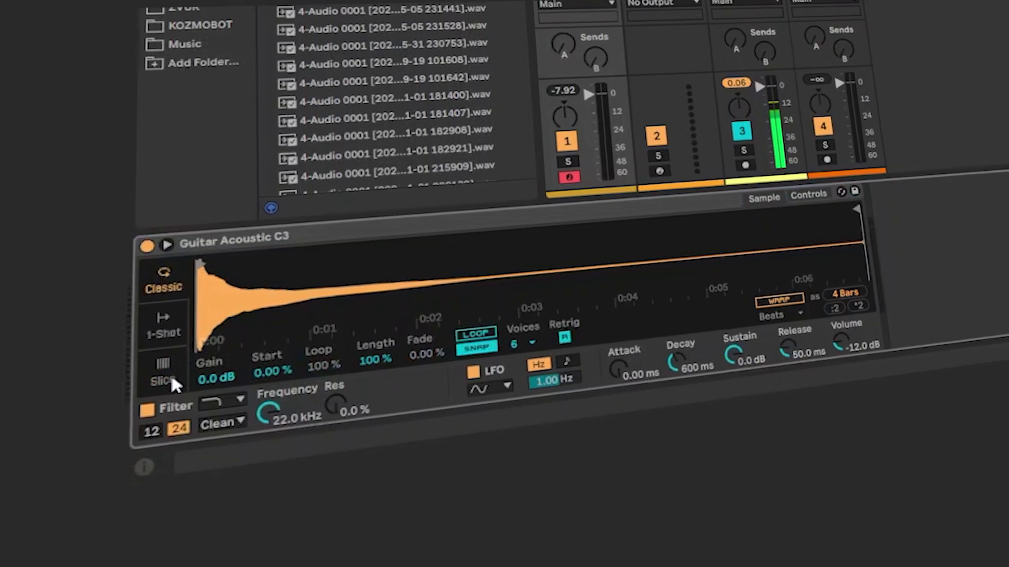
left_click(191, 376)
Step: Switch to Classic, set Gain to -3.5 dB, and leave Start at 0.00% after trying 5.47%
left_click(126, 270)
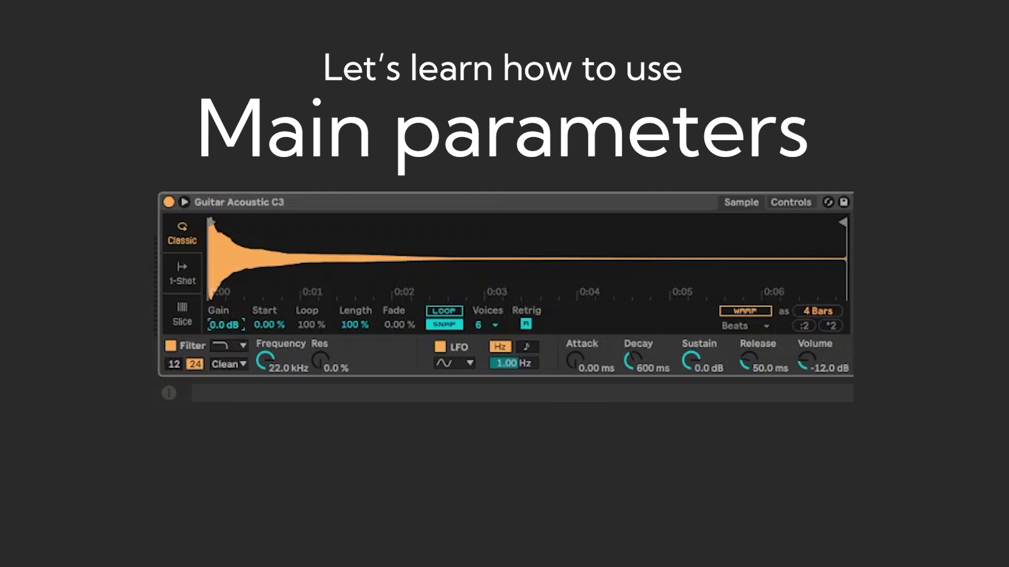
left_click_drag(223, 323, 222, 347)
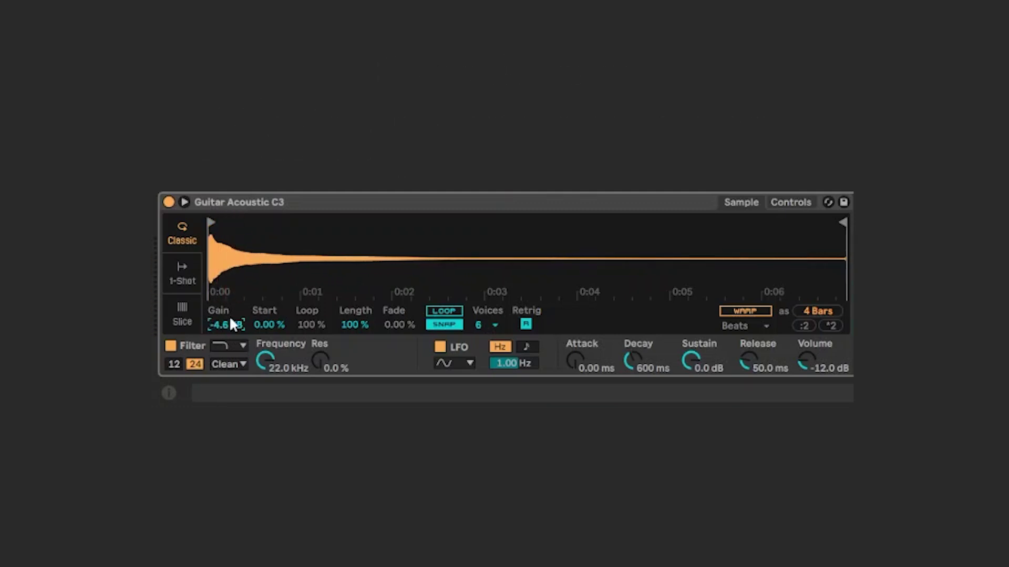
left_click_drag(219, 330, 219, 299)
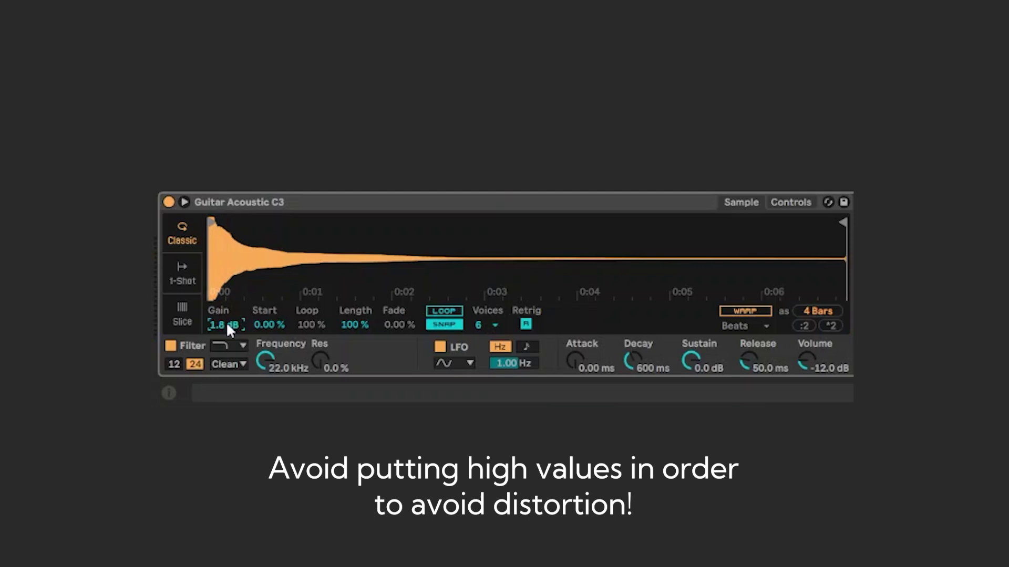
left_click_drag(226, 321, 226, 350)
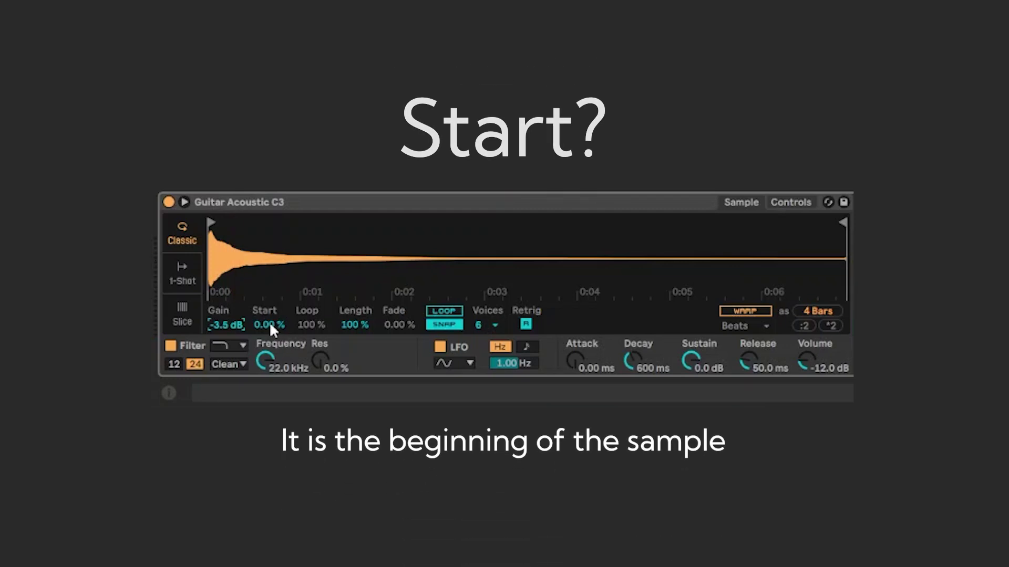
left_click_drag(269, 323, 269, 305)
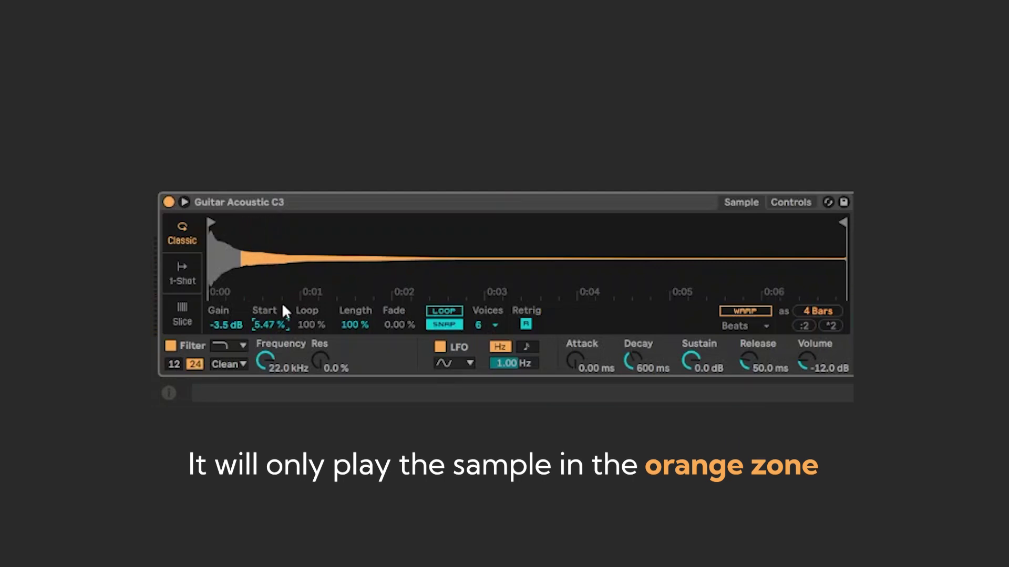
left_click_drag(263, 319, 263, 358)
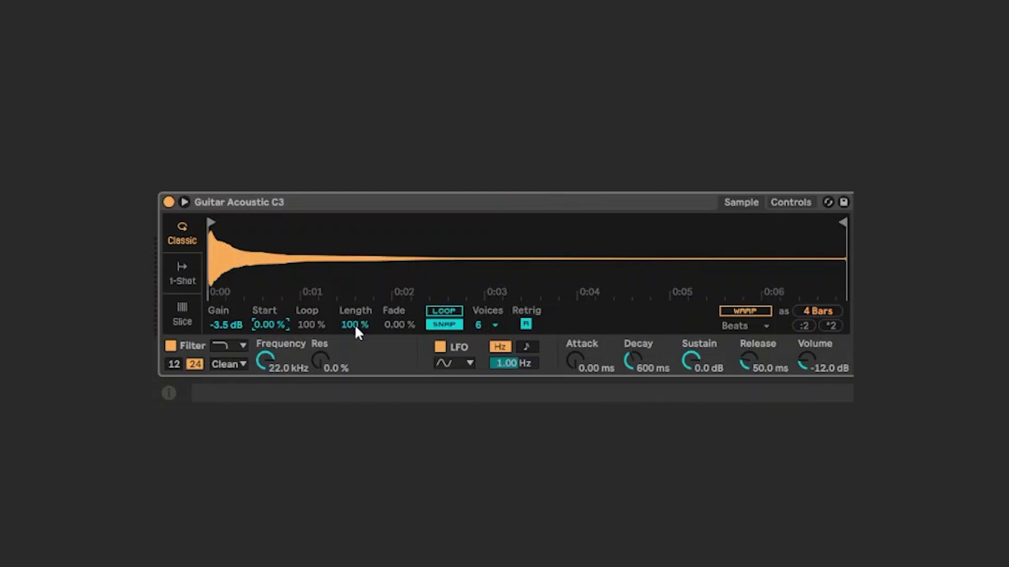
Step: Cut Simpler's Length from 100% to 52.3%, then settle it at 7.03%
left_click_drag(354, 324, 354, 397)
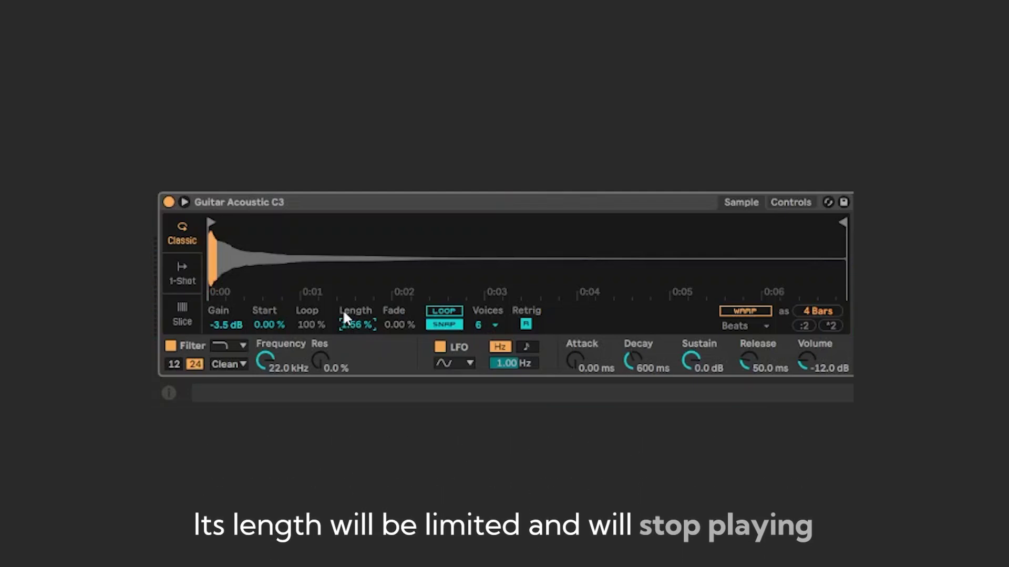
left_click_drag(343, 309, 343, 294)
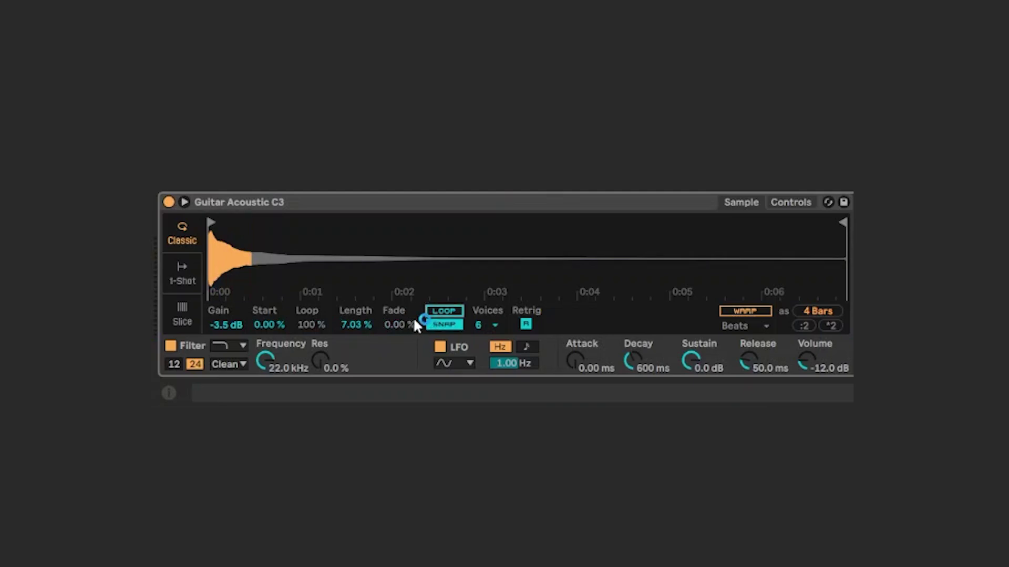
Step: Enable LOOP, raise the loop Fade to 82.0%, and shorten the looped section
left_click(437, 310)
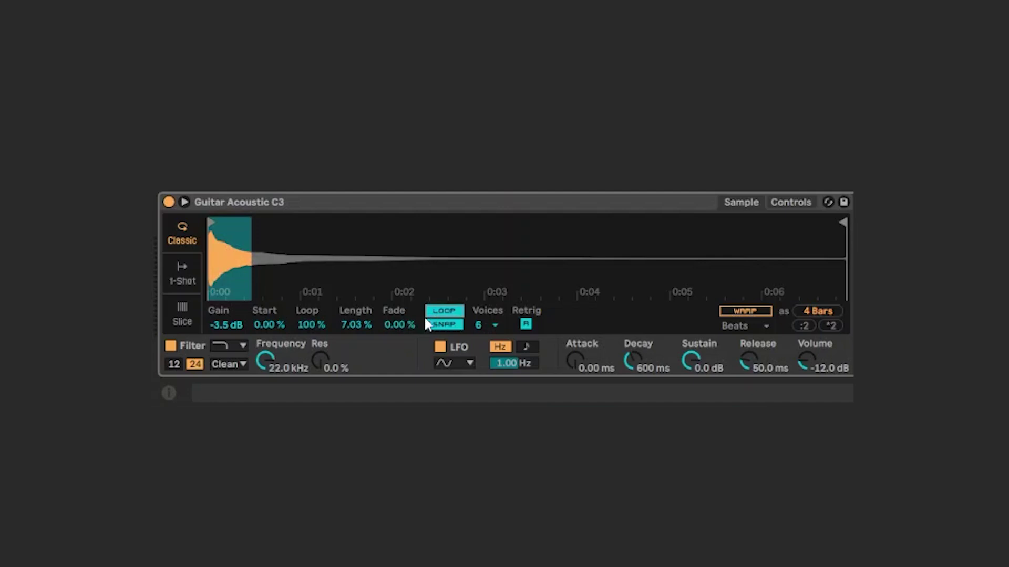
left_click_drag(399, 324, 399, 300)
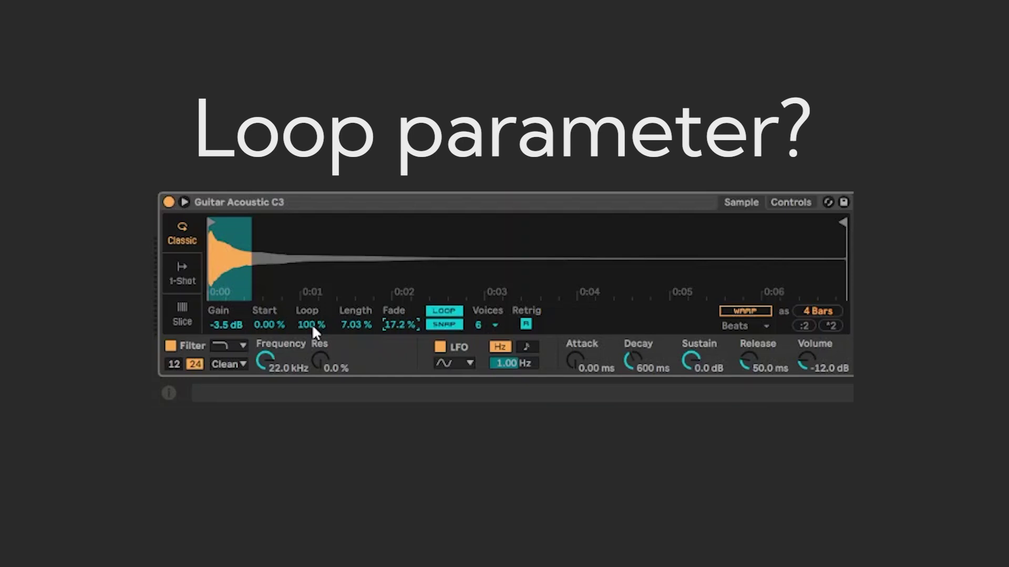
left_click_drag(313, 329, 313, 348)
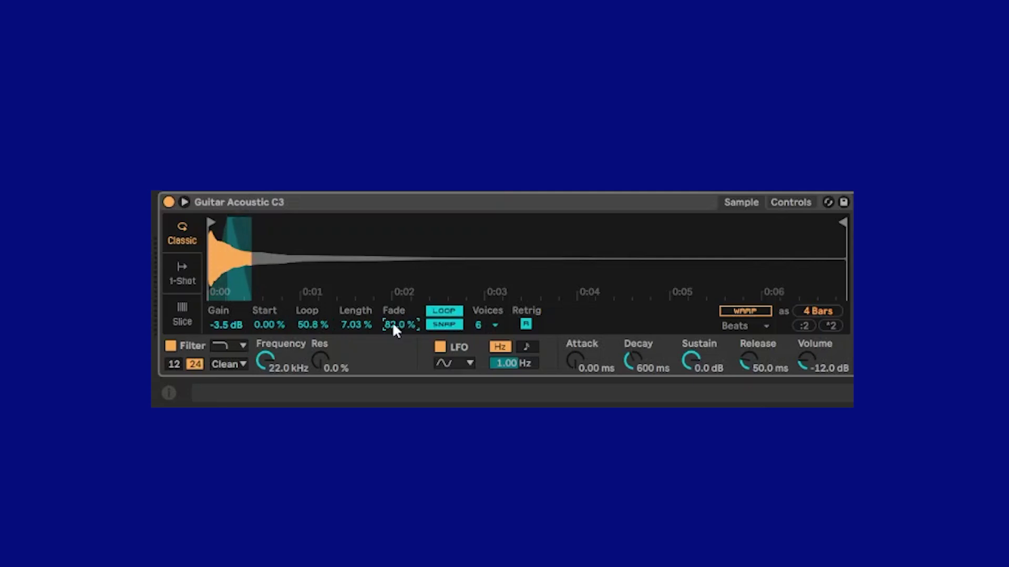
Step: Shift the keyboard's playable octave up and down, ending at C3–D4
key("z")
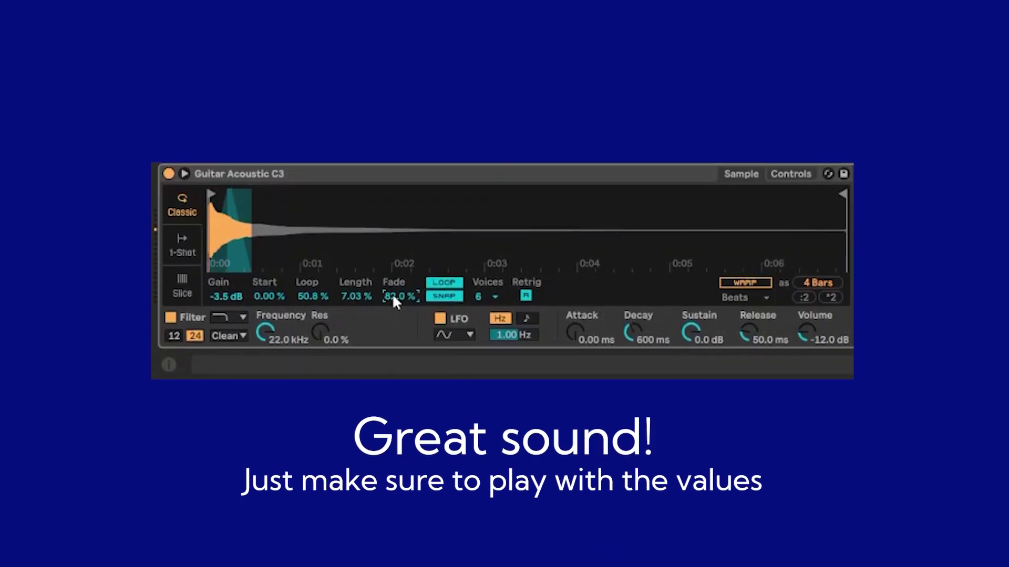
key("x")
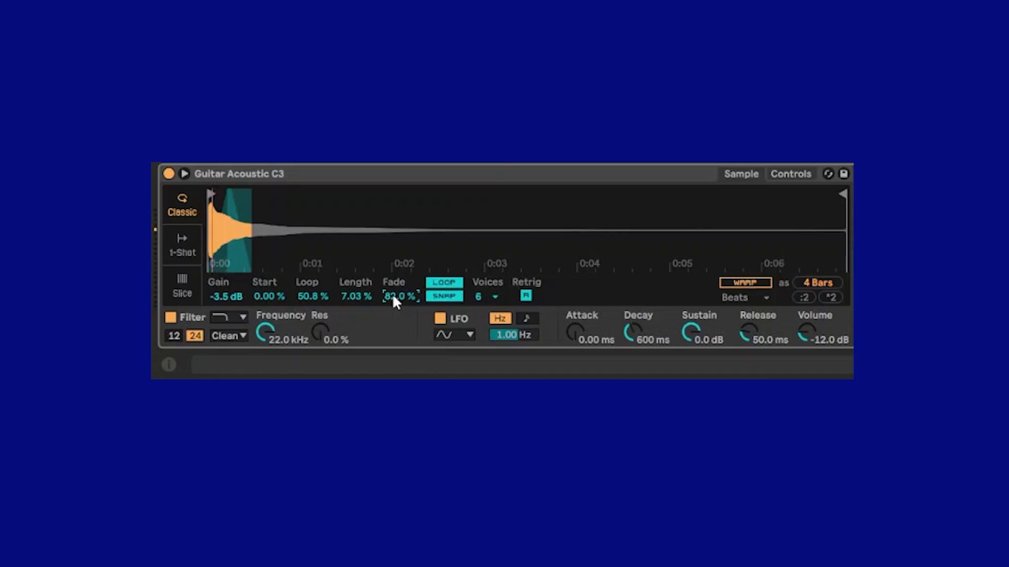
key("x")
key("z")
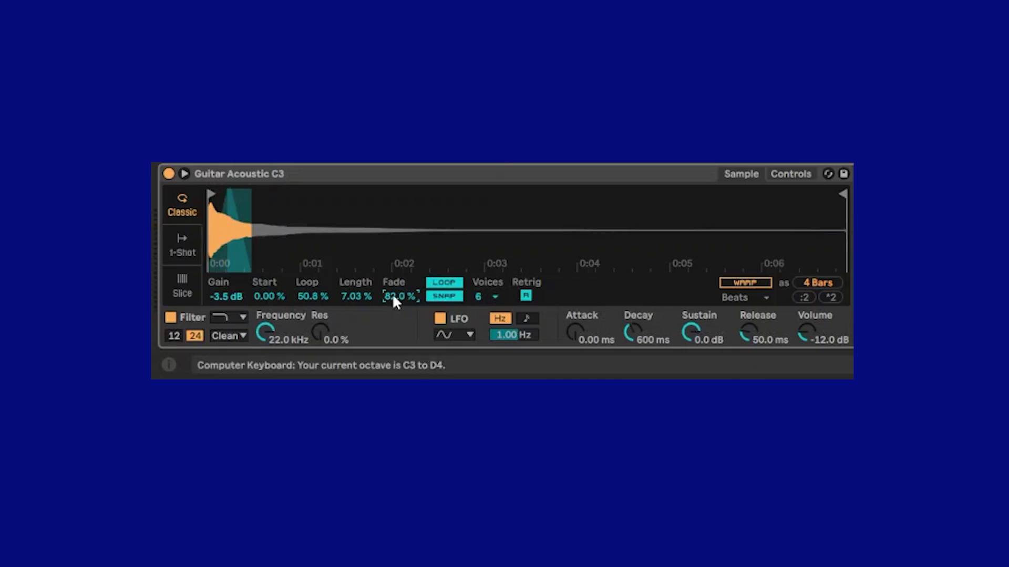
Step: Warp the guitar sample in Texture mode and audition it in the C4–D5 octave
left_click(753, 283)
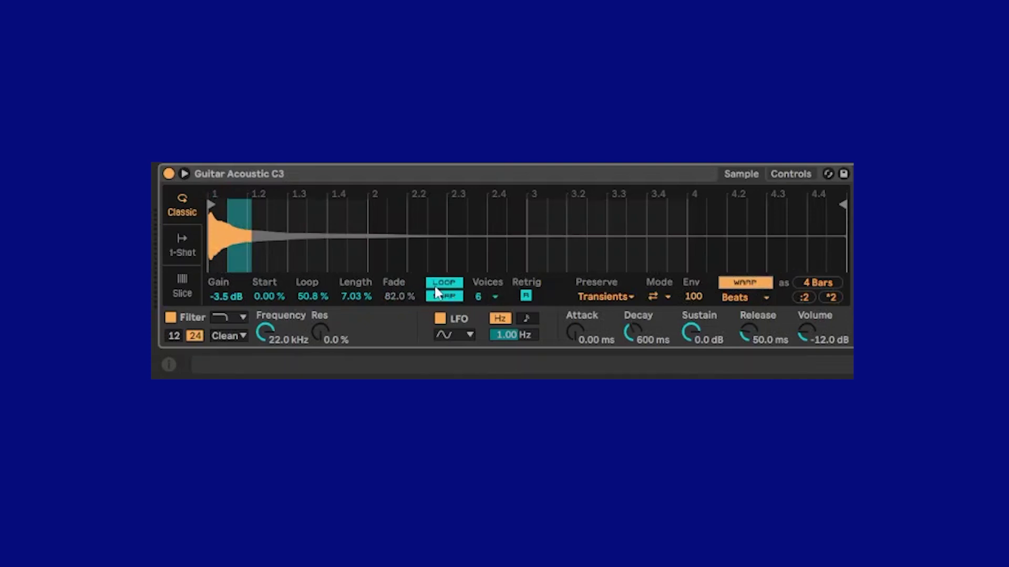
left_click(619, 297)
left_click(602, 284)
left_click(657, 298)
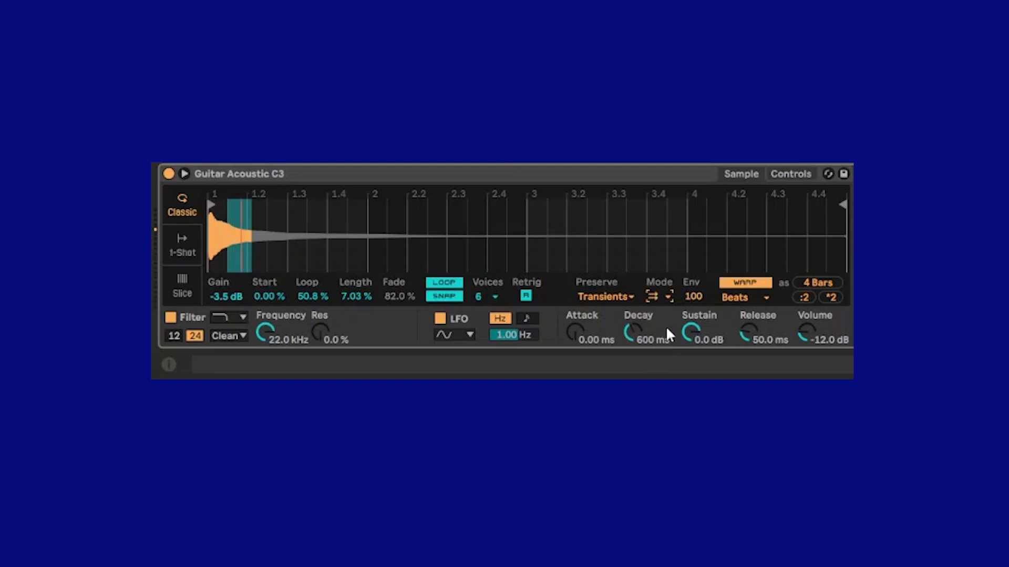
left_click(746, 294)
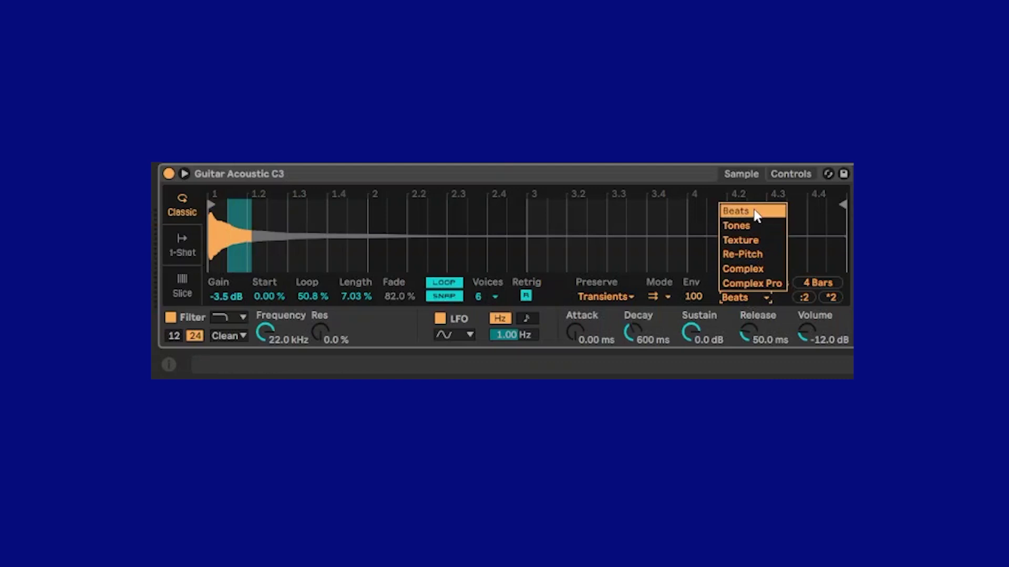
left_click(754, 241)
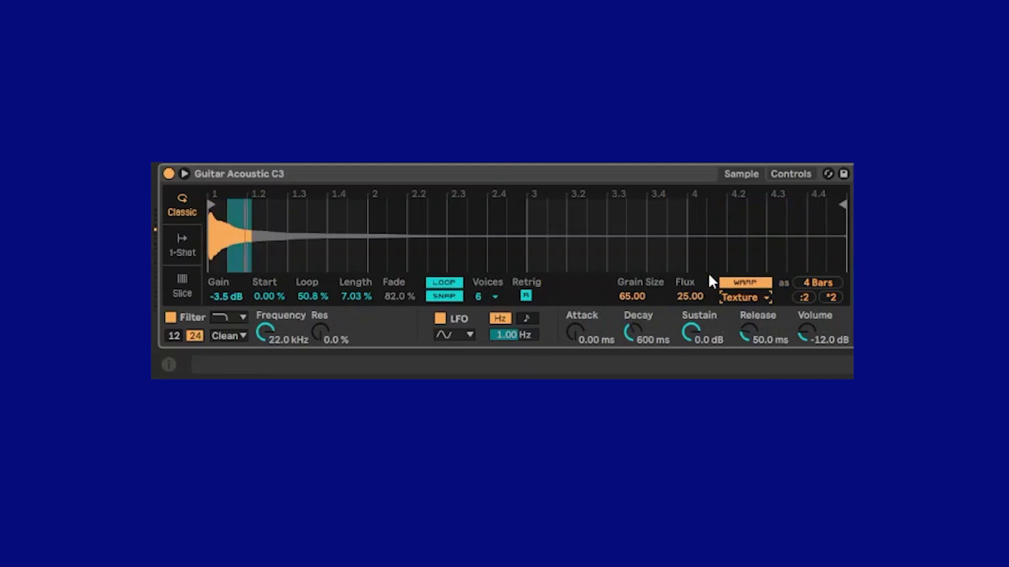
key("a")
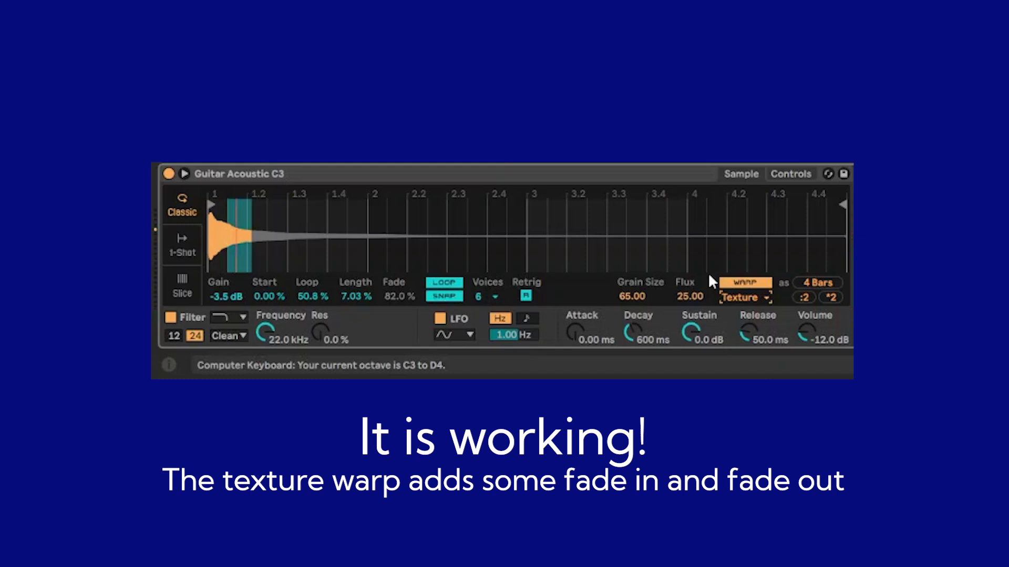
key("x")
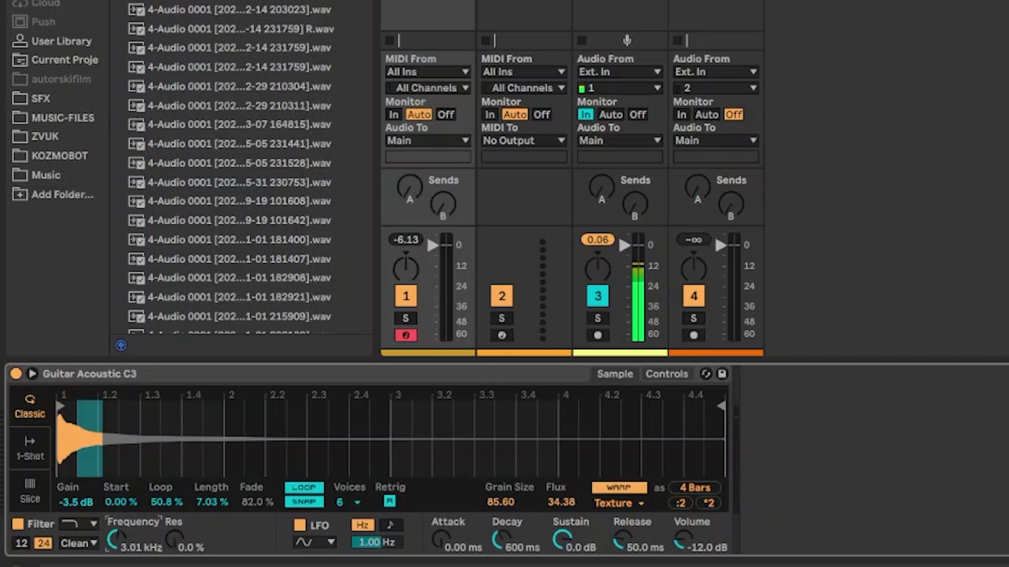
Step: Sweep the filter Frequency, settle it at 12.4 kHz, and raise Resonance to 89%
left_click_drag(116, 538, 118, 545)
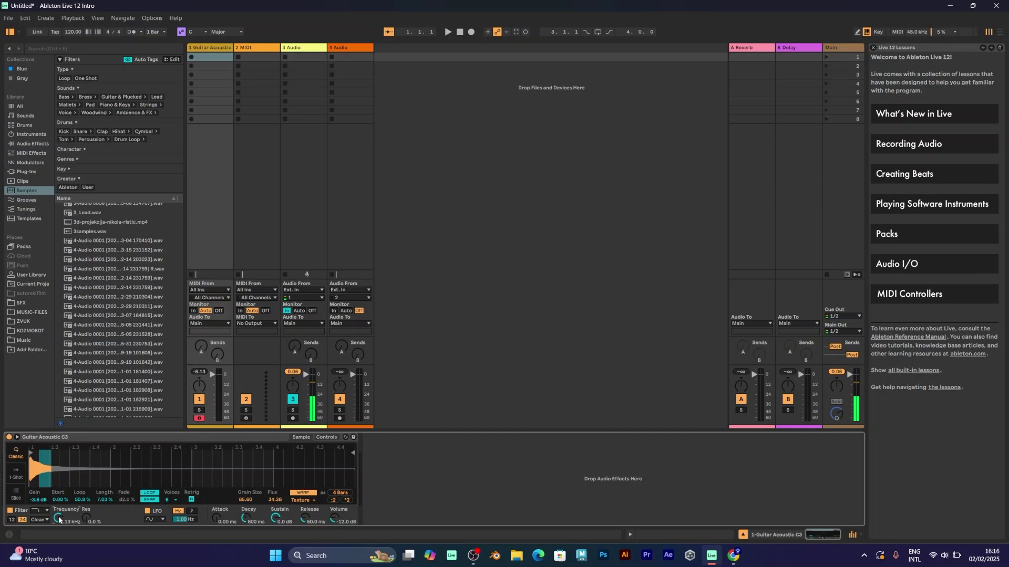
left_click_drag(59, 520, 77, 515)
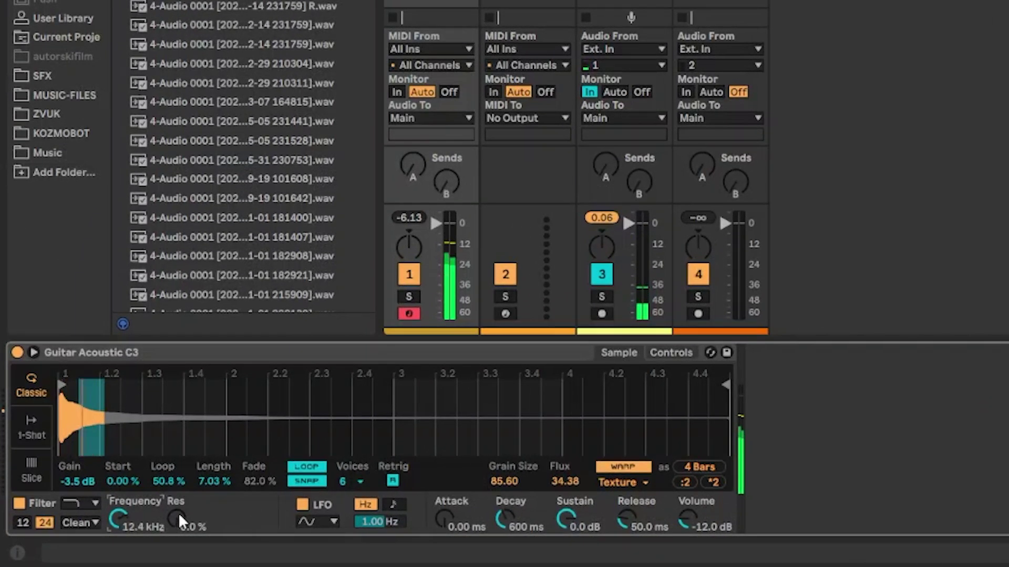
left_click_drag(178, 512, 178, 468)
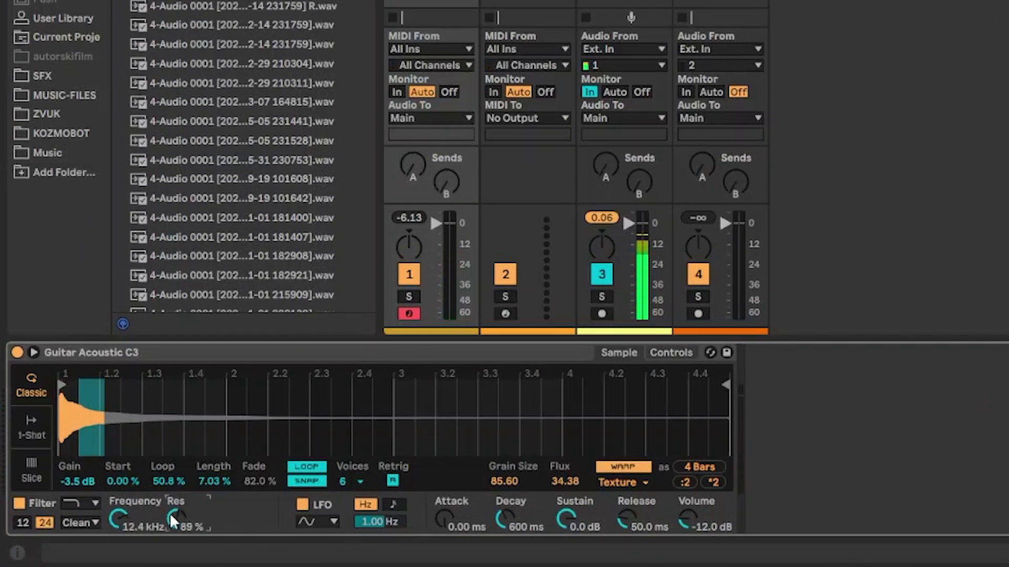
Step: Drag the filter curve to a 12 dB slope with a resonant low-kHz peak, then audition
left_click(685, 352)
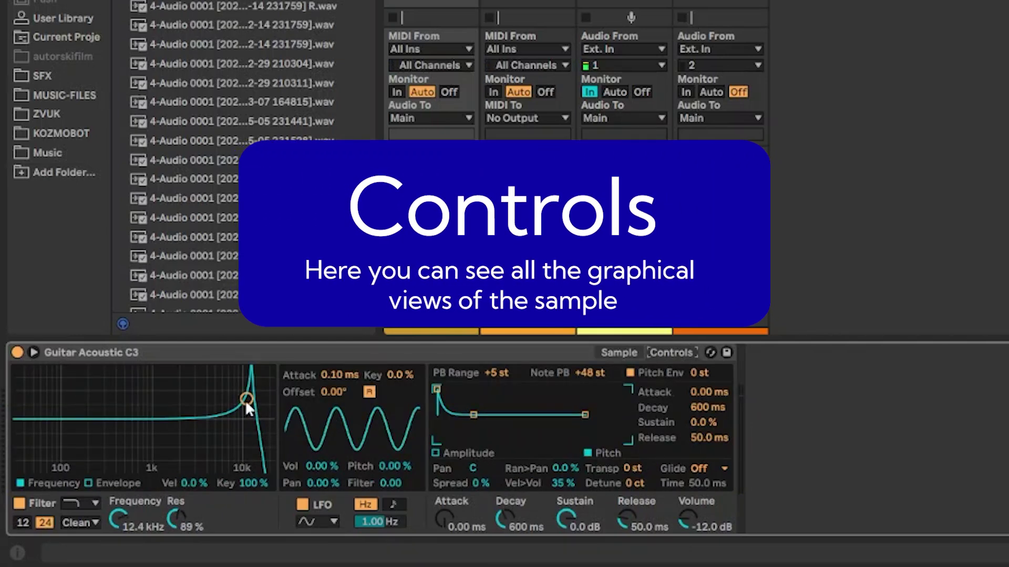
left_click_drag(245, 399, 139, 406)
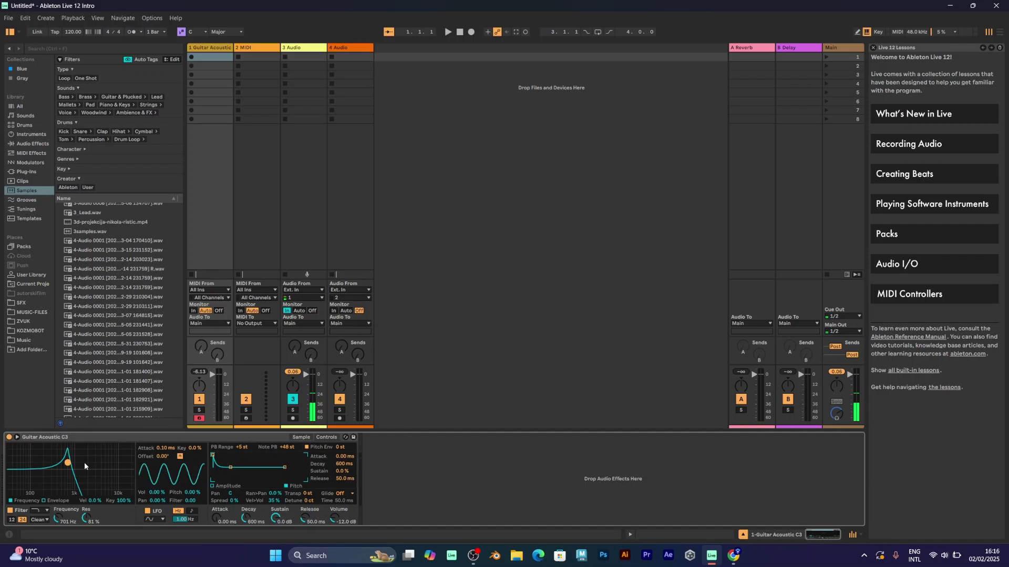
left_click_drag(80, 464, 110, 467)
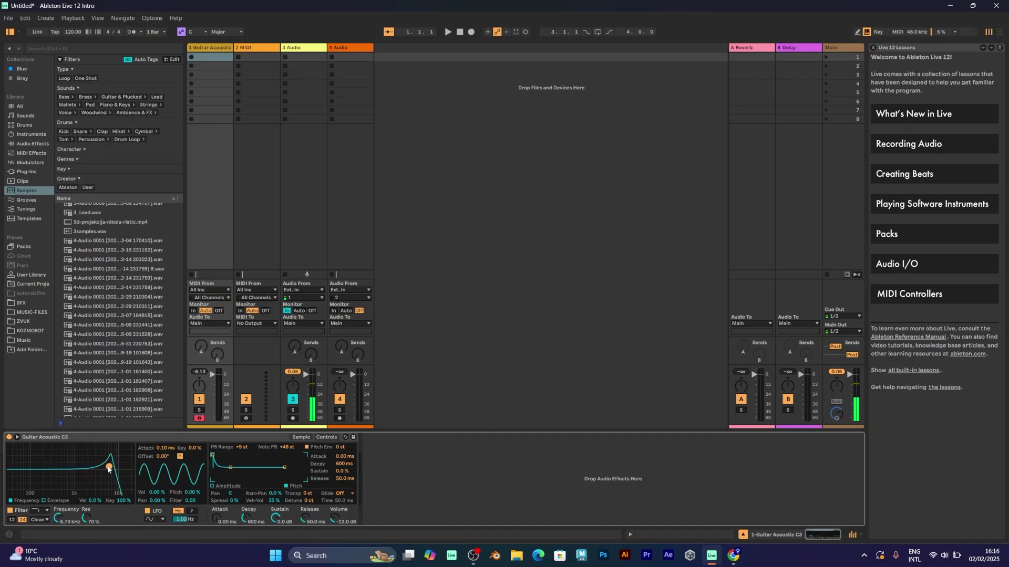
left_click_drag(108, 467, 96, 460)
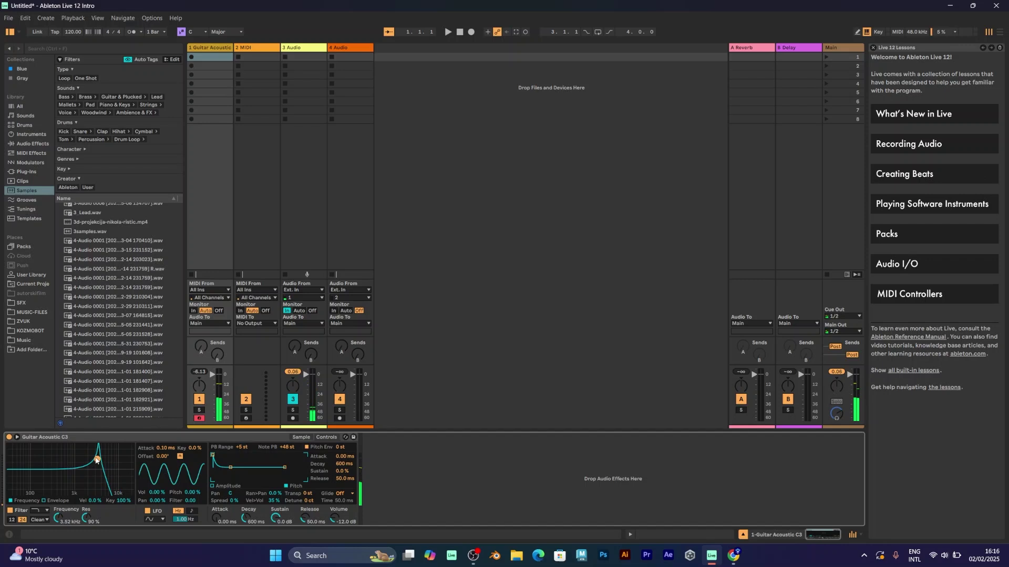
left_click(12, 520)
left_click_drag(97, 460, 91, 466)
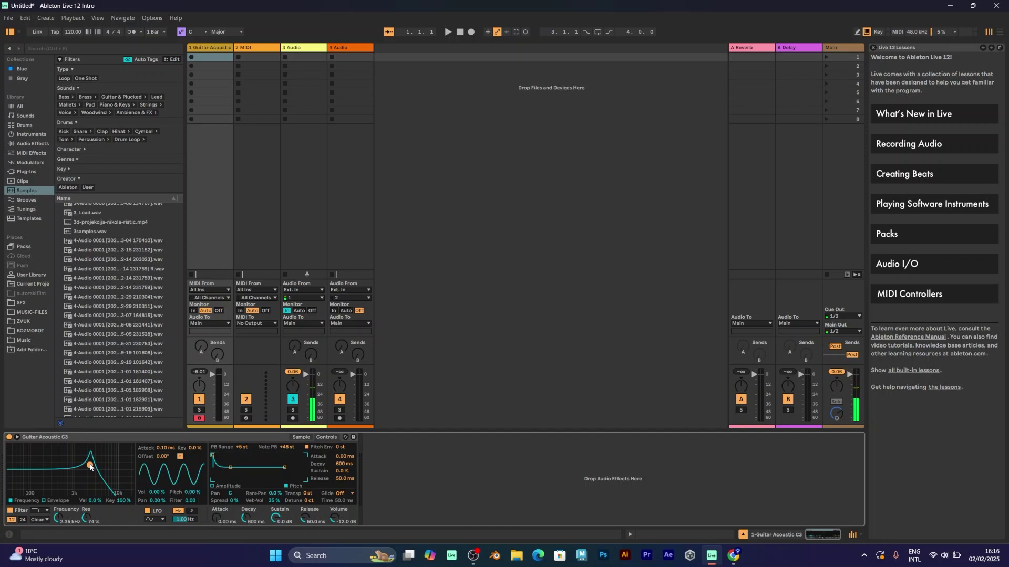
key("a")
key("a")
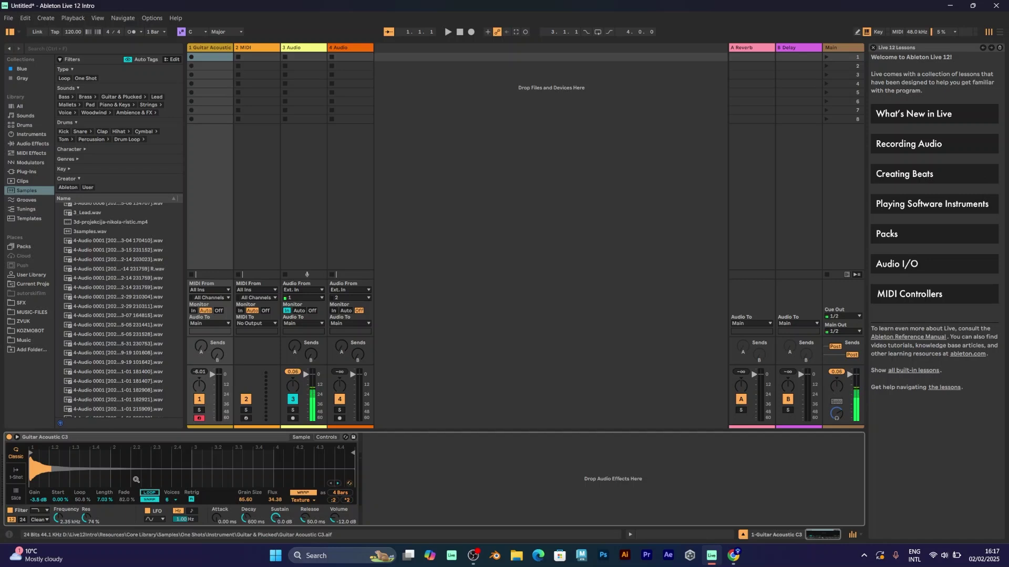
Step: Set Length 40.6% and envelope Attack 3.97 ms, Decay 1.18 s, Sustain -21 dB, Release 3.36 s
key("a")
key("a")
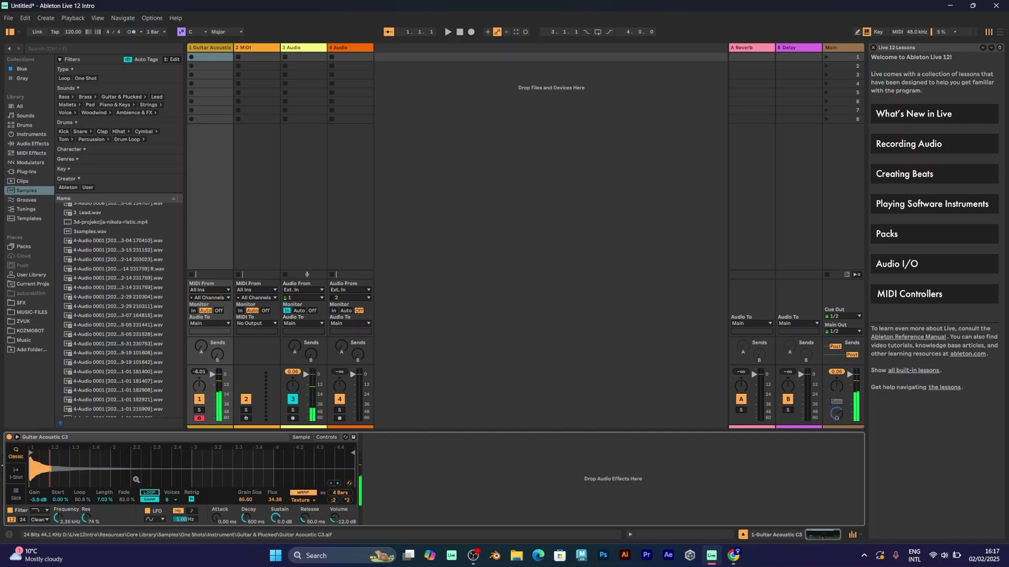
key("a")
key("a")
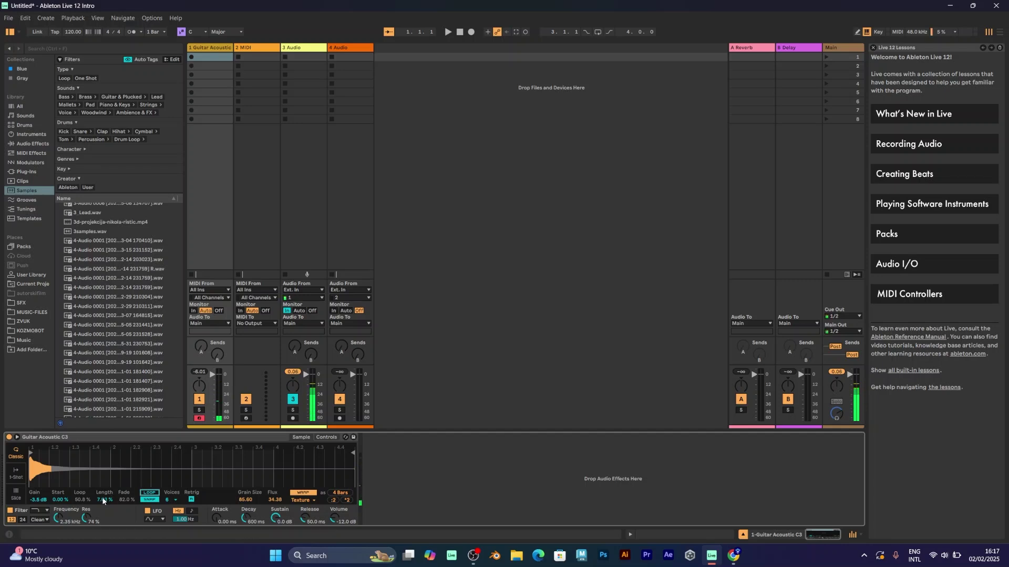
left_click_drag(99, 499, 100, 486)
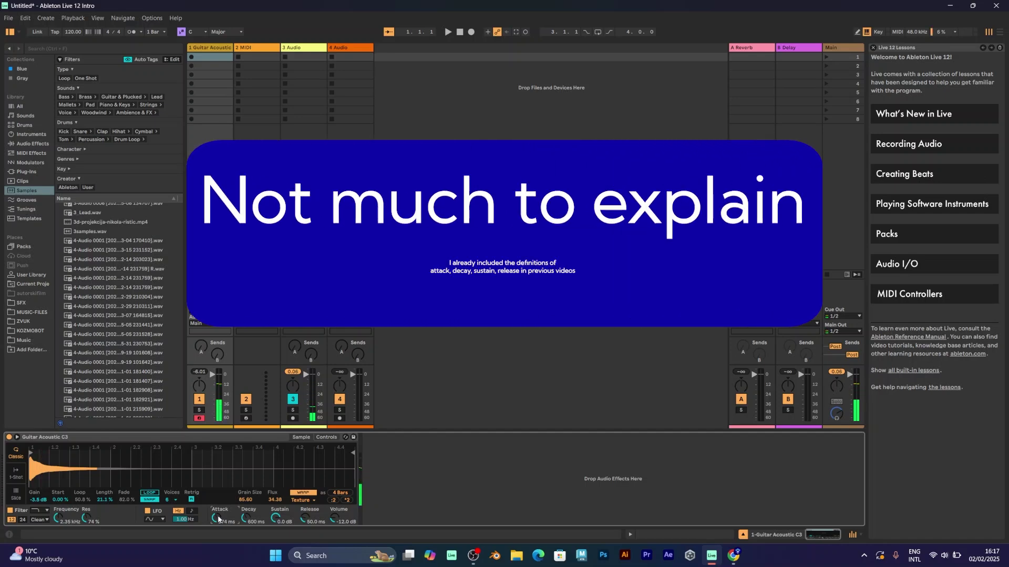
left_click_drag(218, 520, 218, 520)
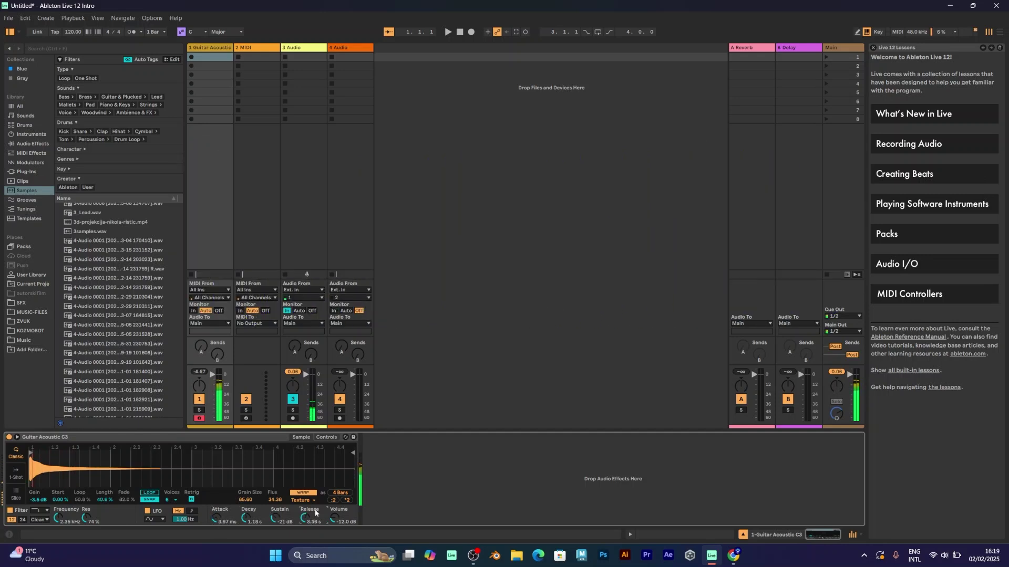
key("x")
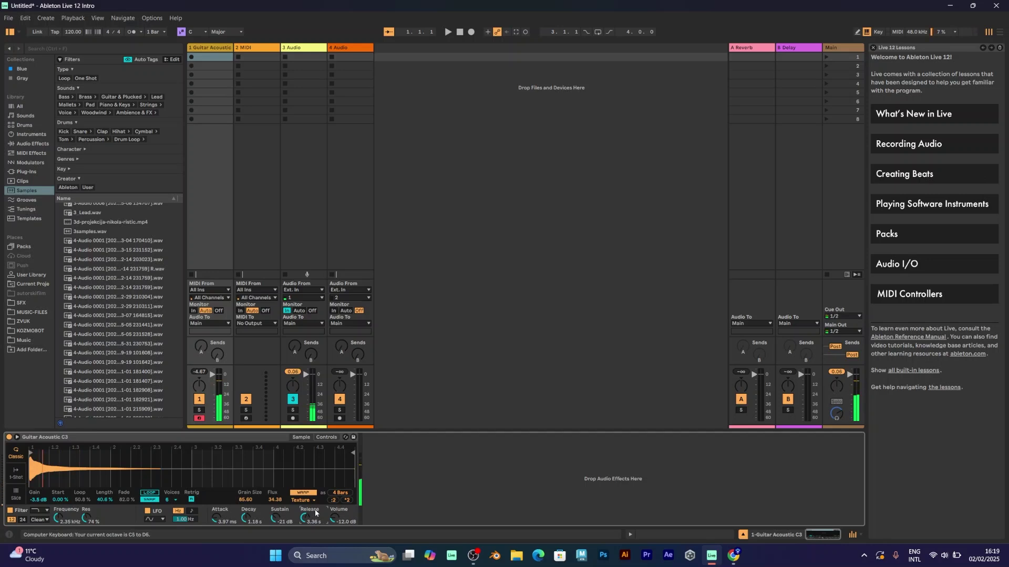
key("z")
key("z")
key("z")
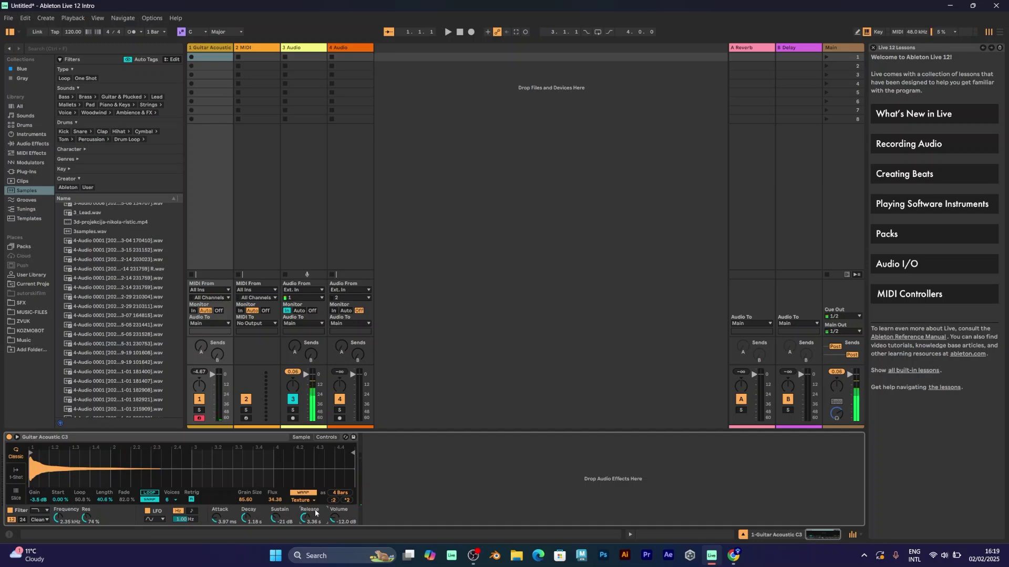
Step: Show Simpler's Controls view, then select the 2 MIDI track with its empty device chain
left_click(325, 437)
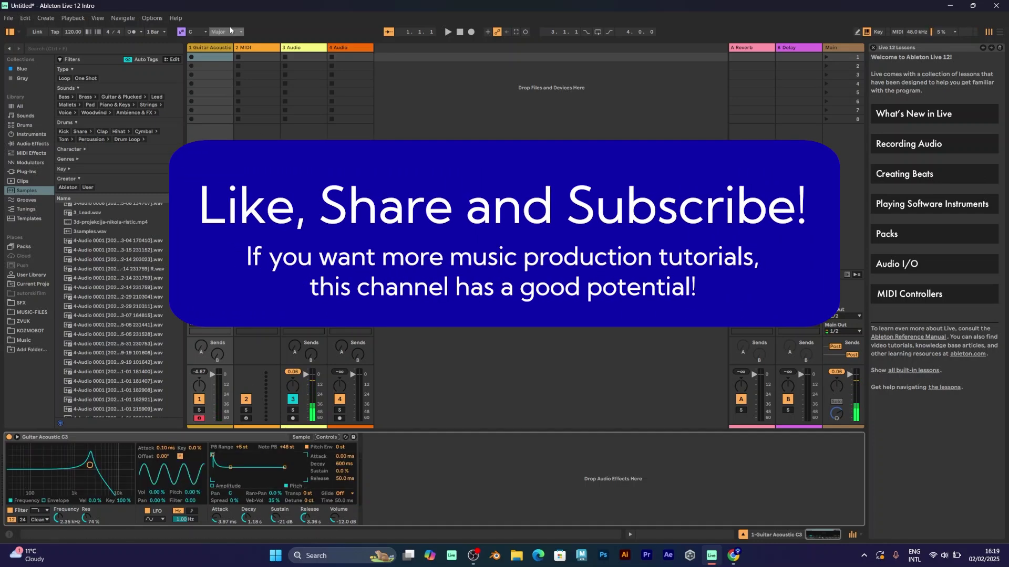
left_click(247, 47)
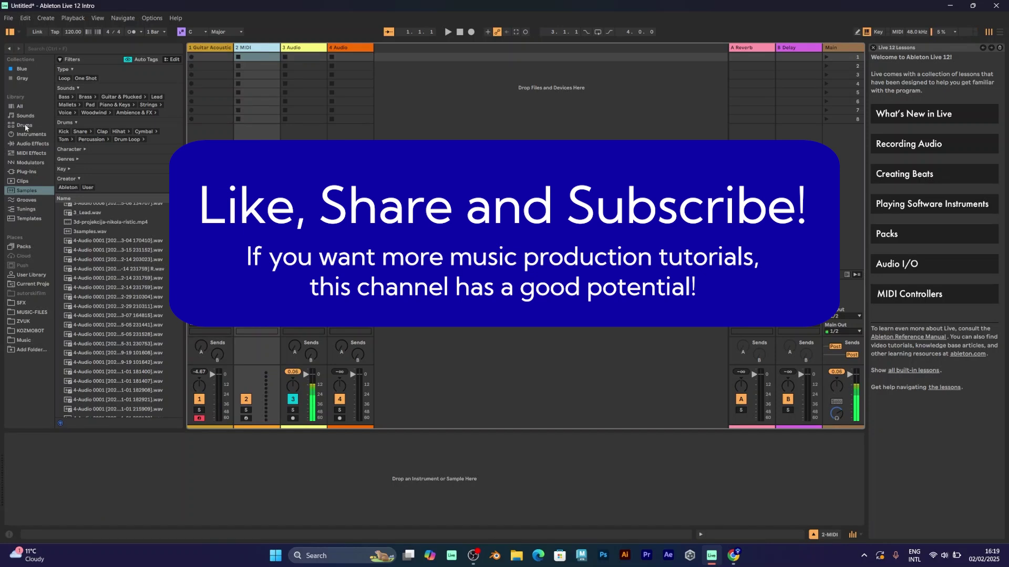